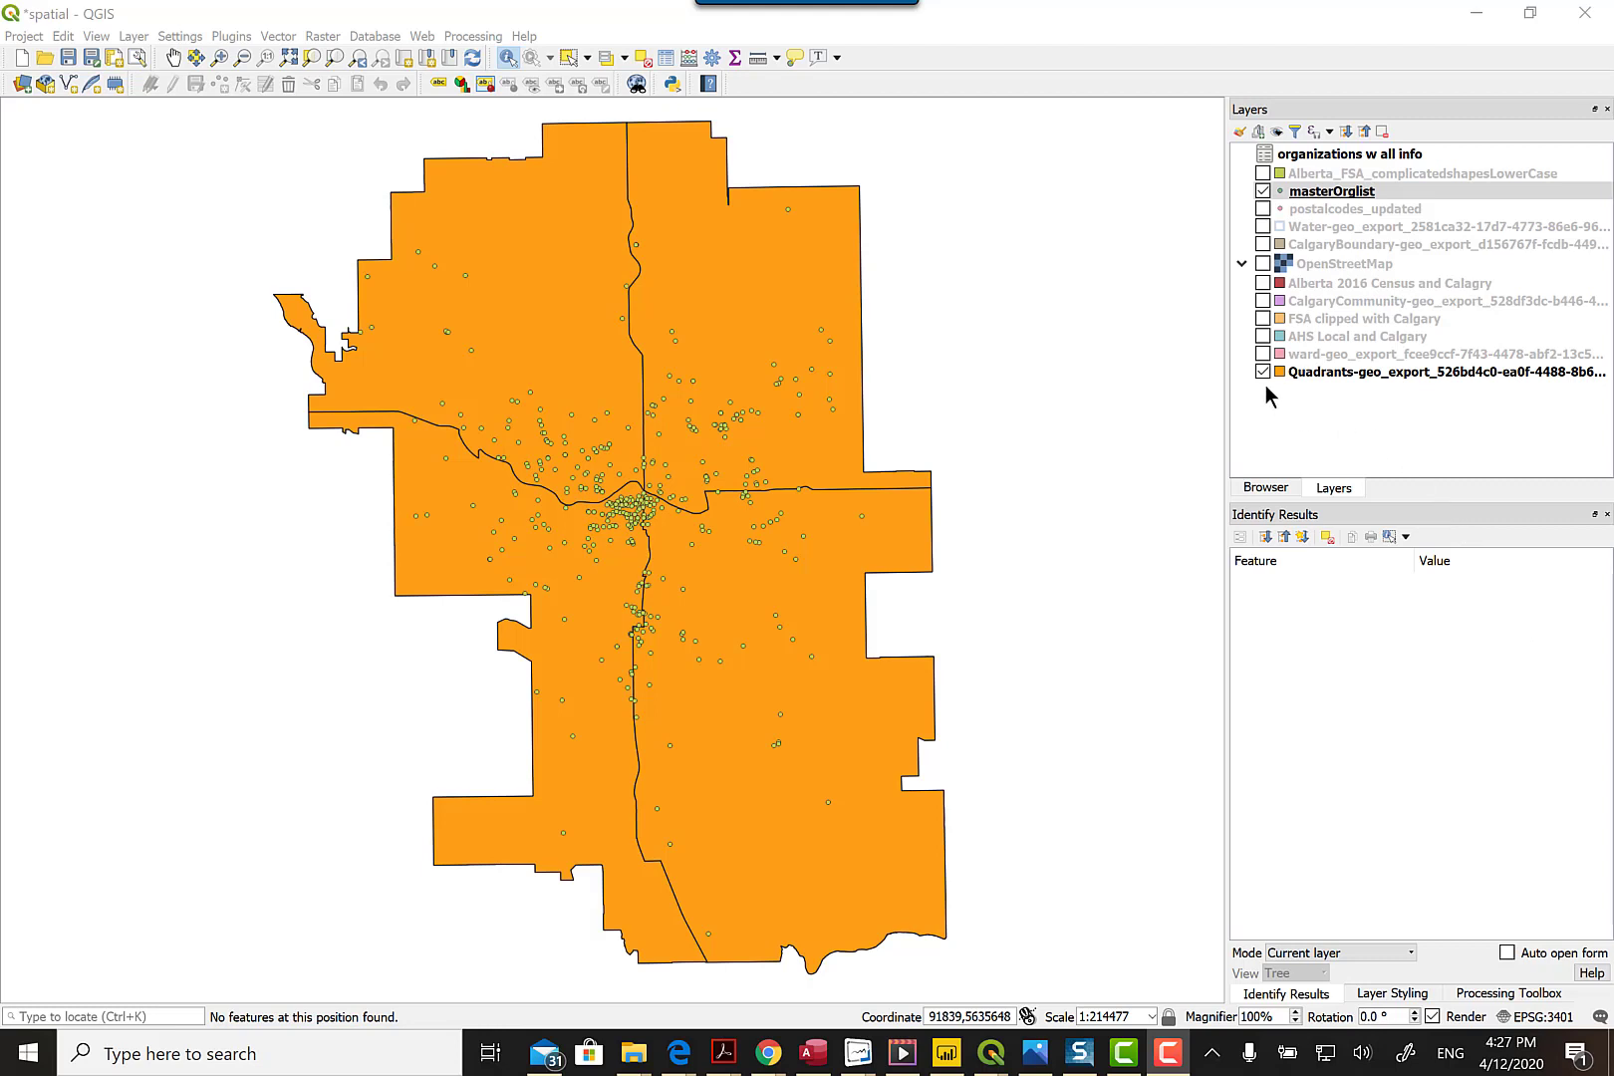
Preview the ward, AHS Local, FSA, community and Alberta 2016 census layers by turning them on
click(1263, 191)
click(1262, 192)
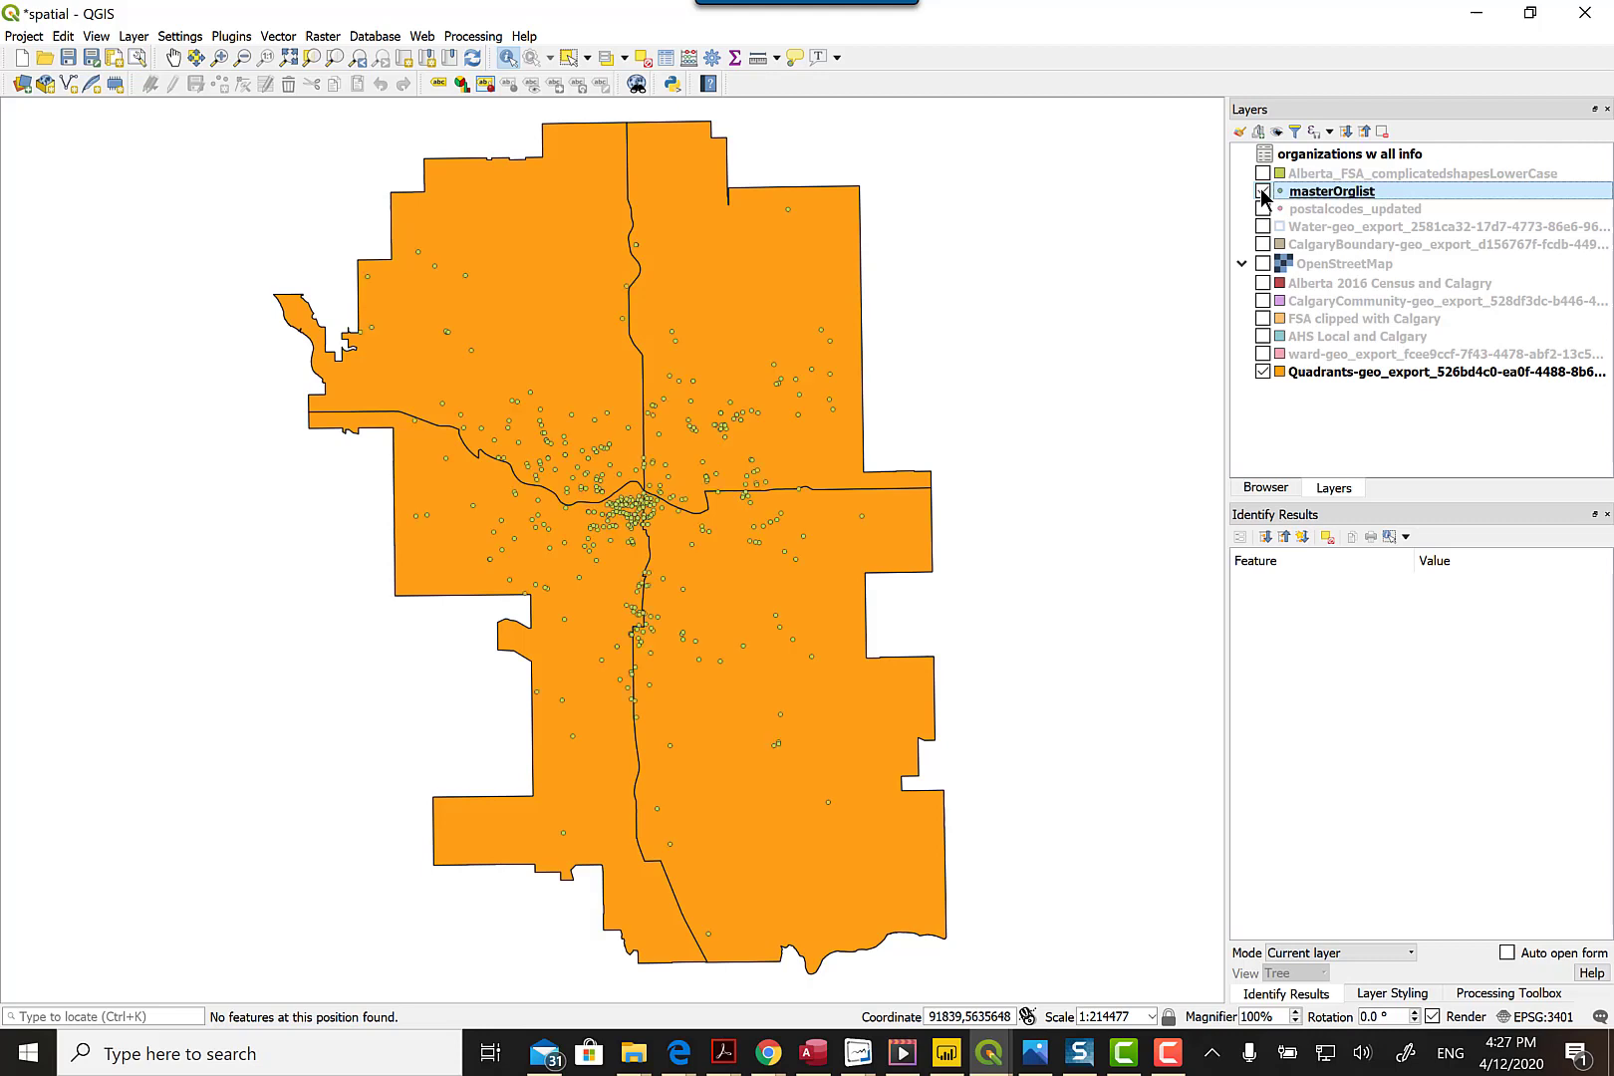
click(1263, 354)
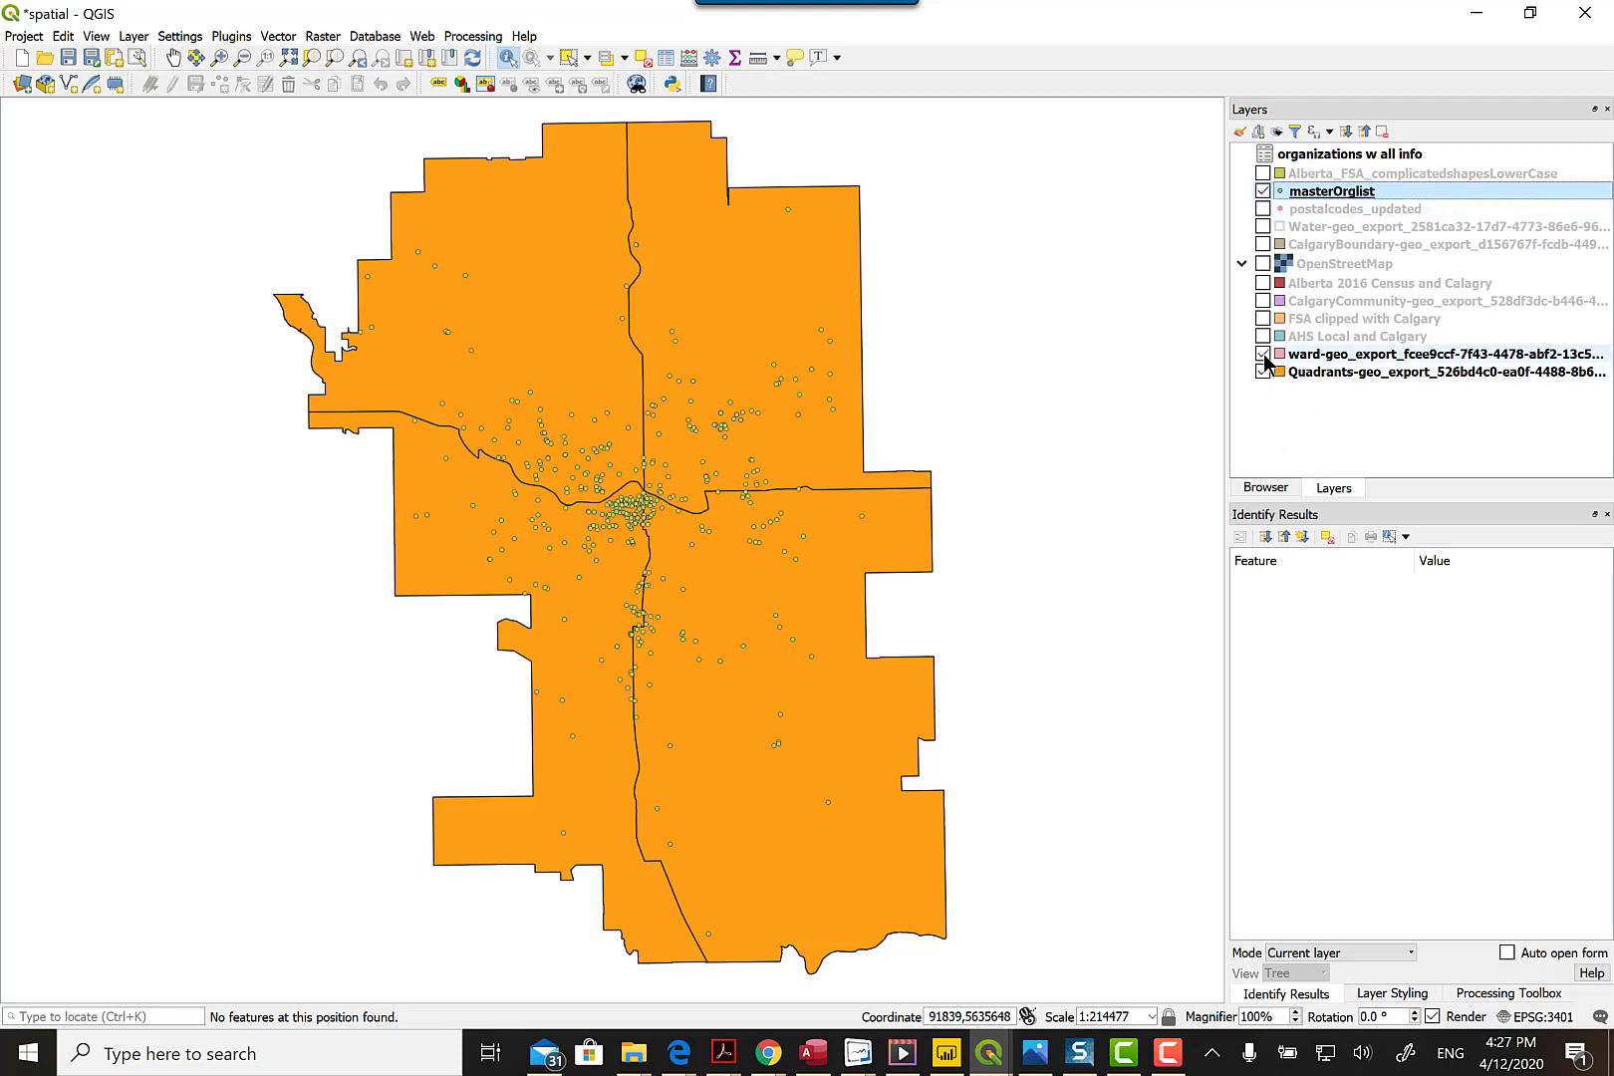
click(1263, 337)
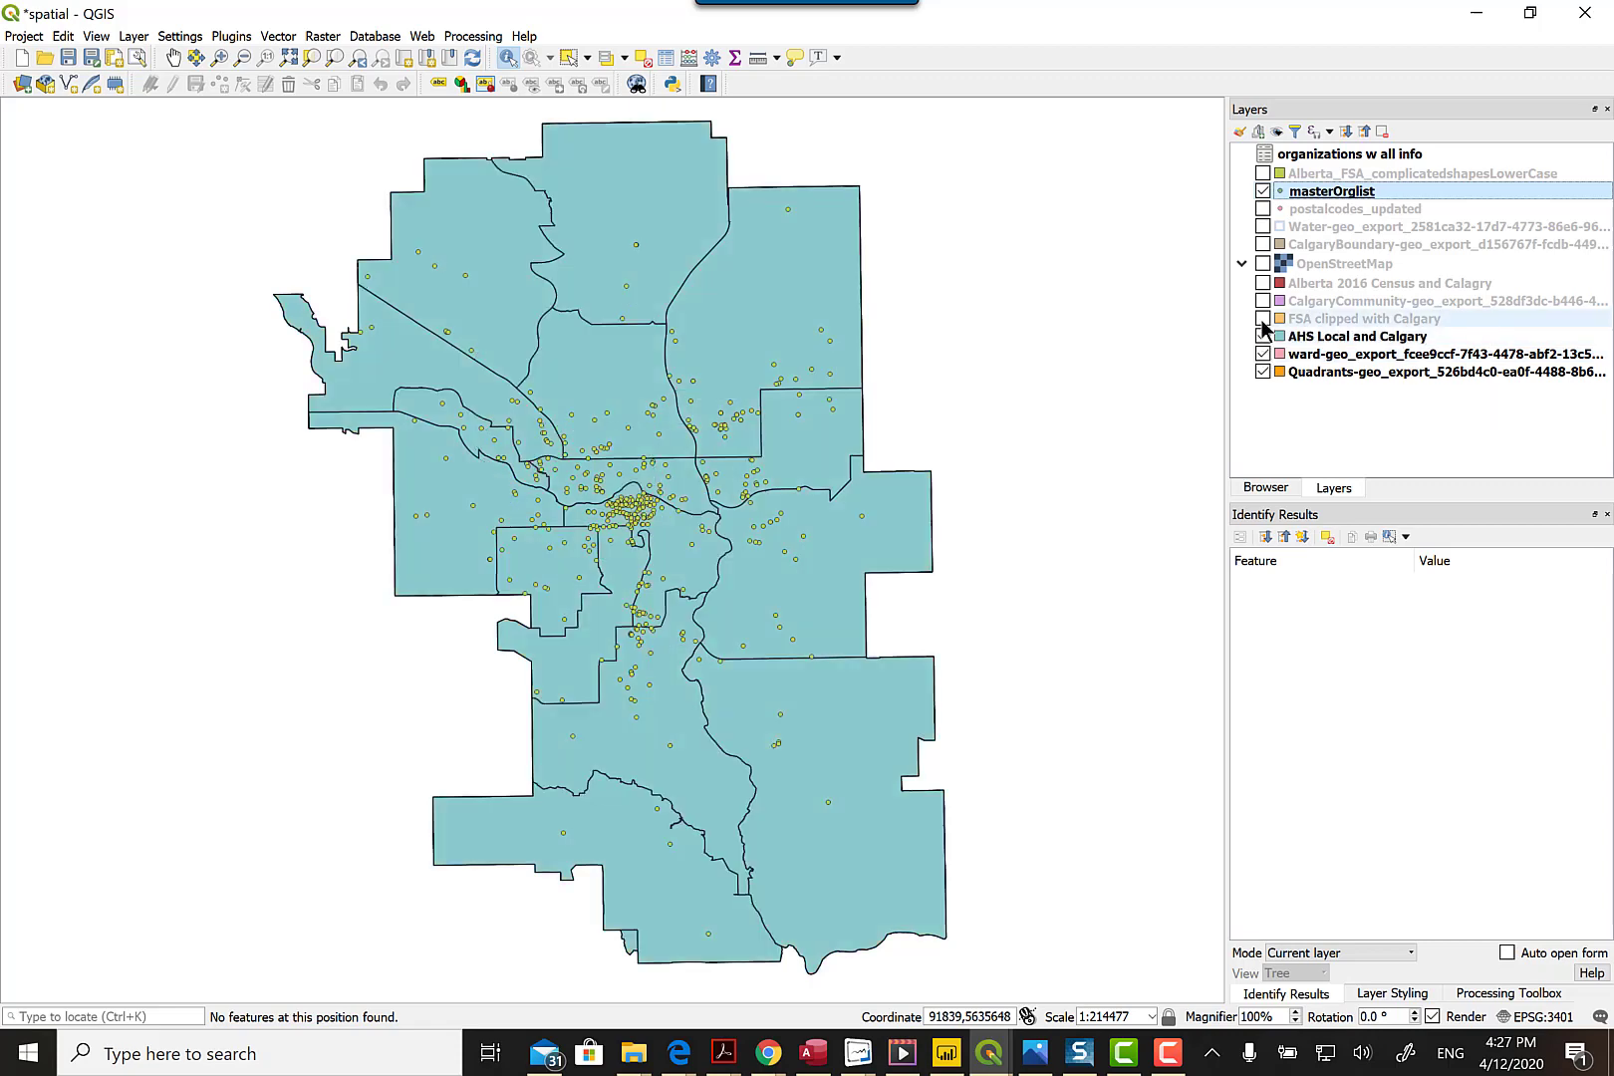
click(1262, 319)
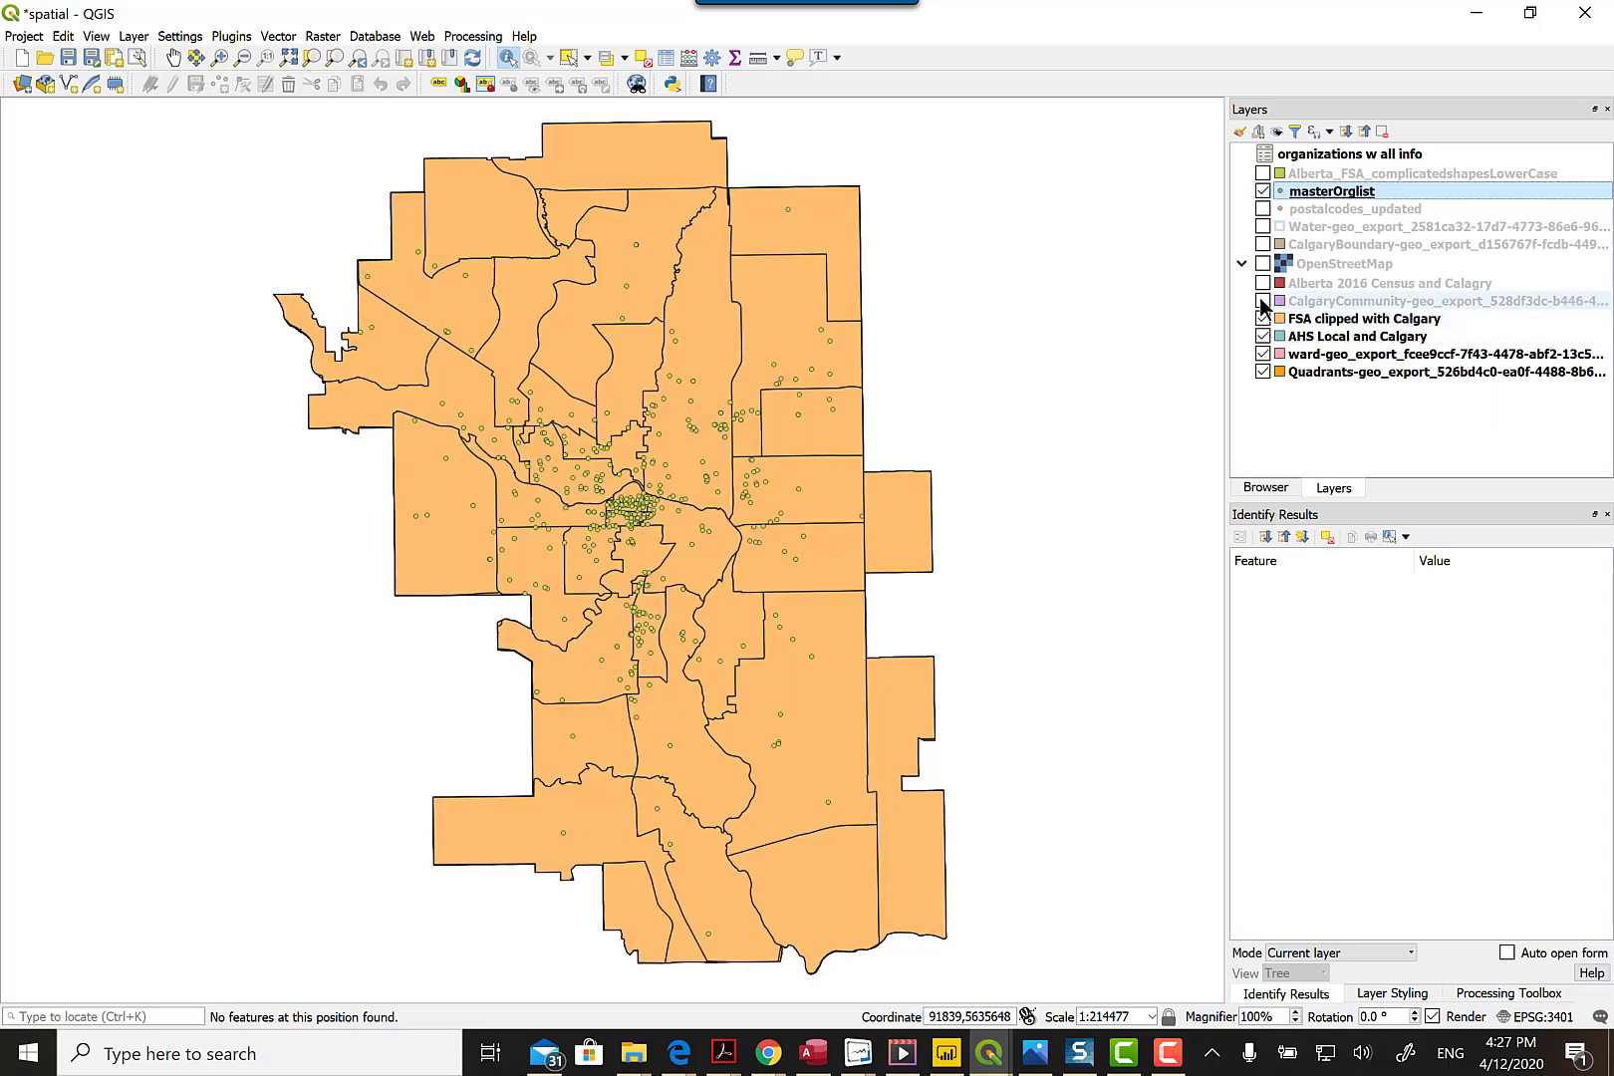
click(1263, 302)
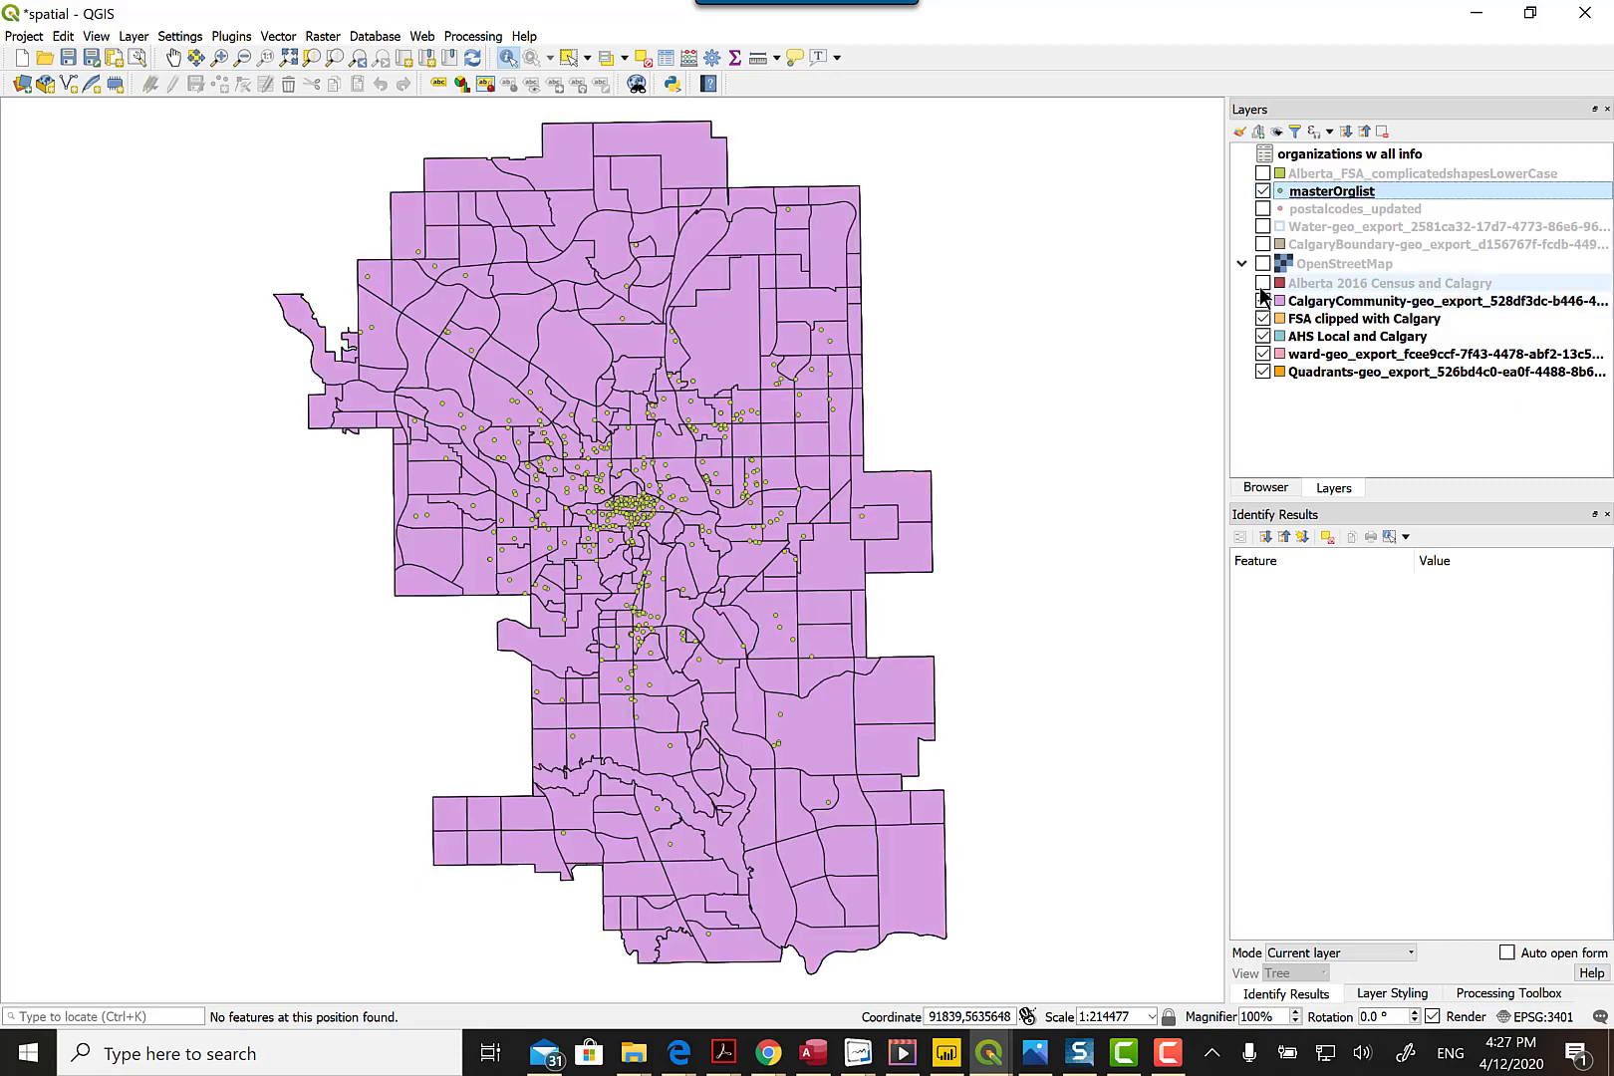
click(1262, 285)
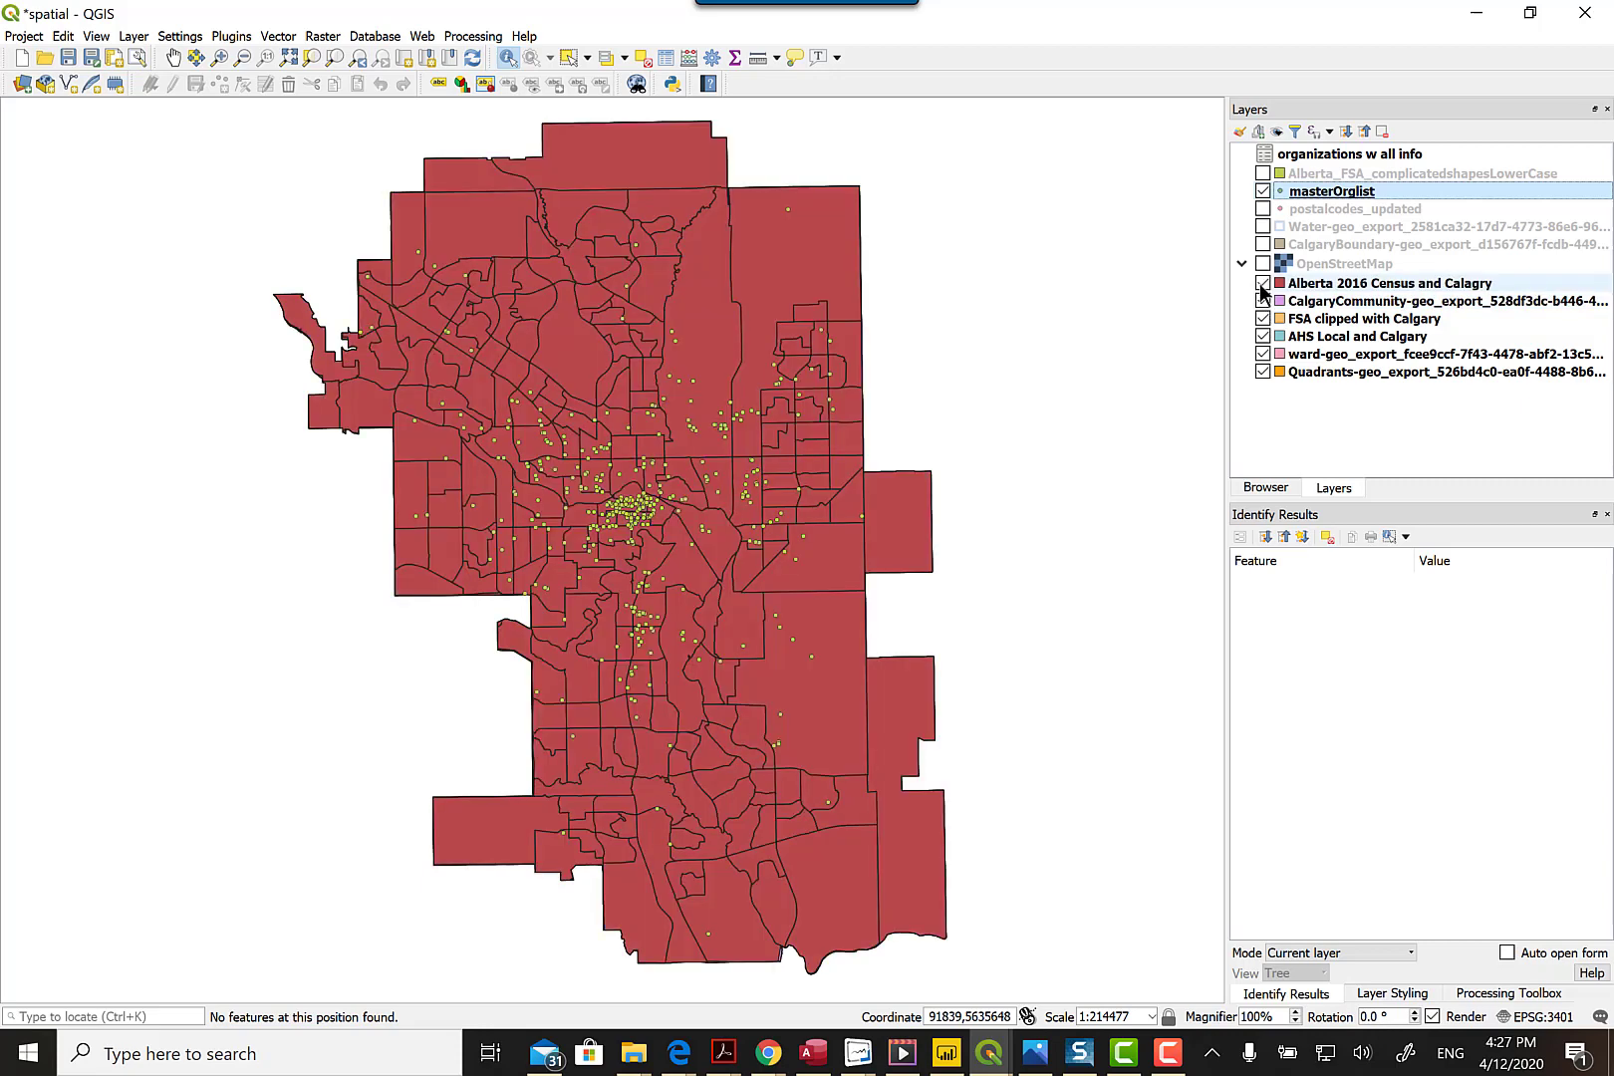
Turn the census, community, FSA, AHS Local and ward layers back off
click(1263, 284)
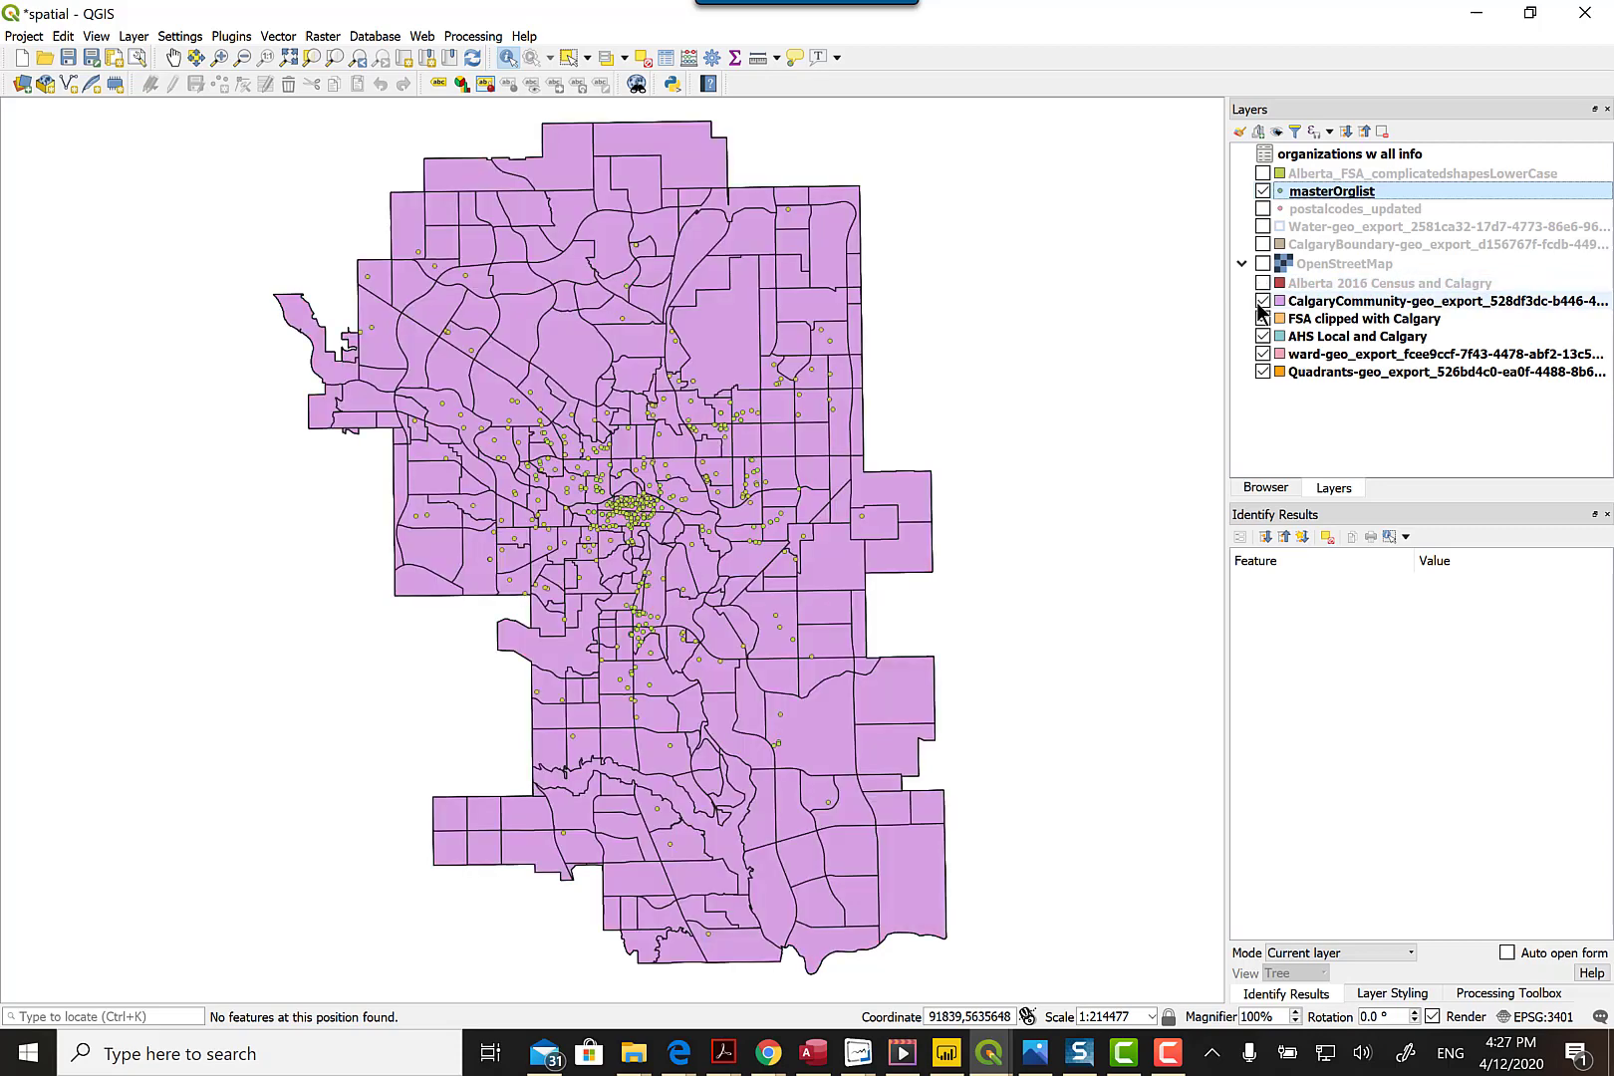
click(1263, 301)
click(1262, 318)
click(1263, 337)
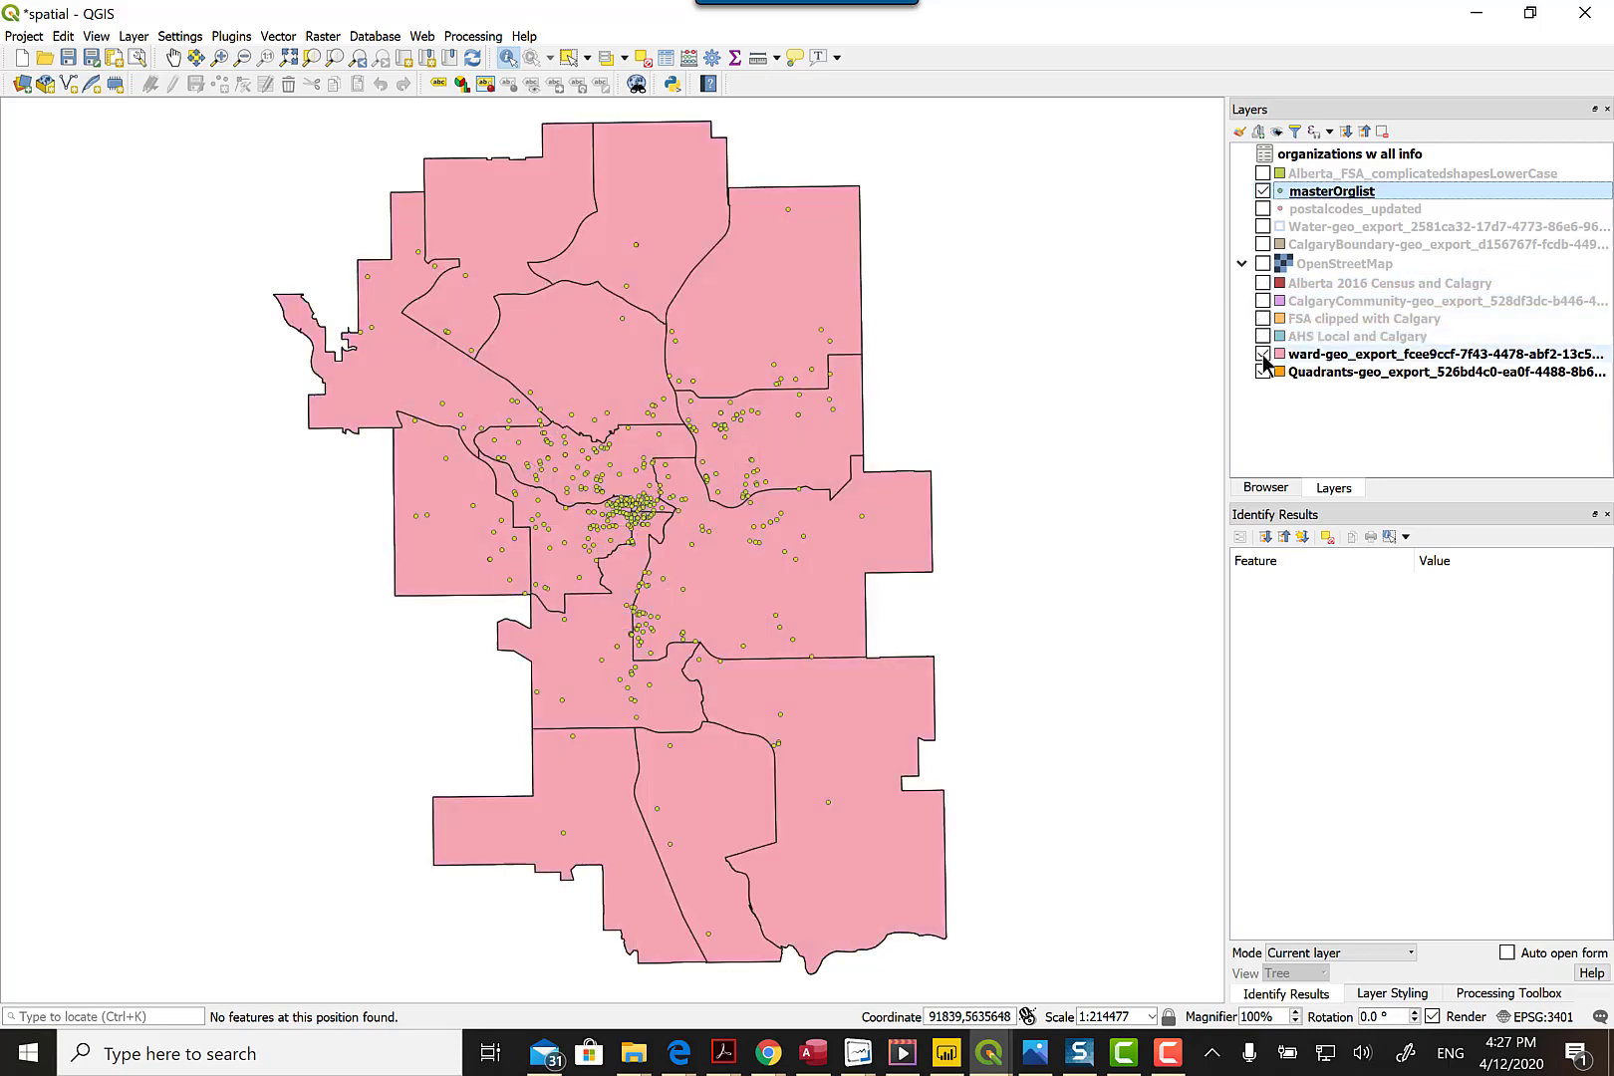
click(1263, 354)
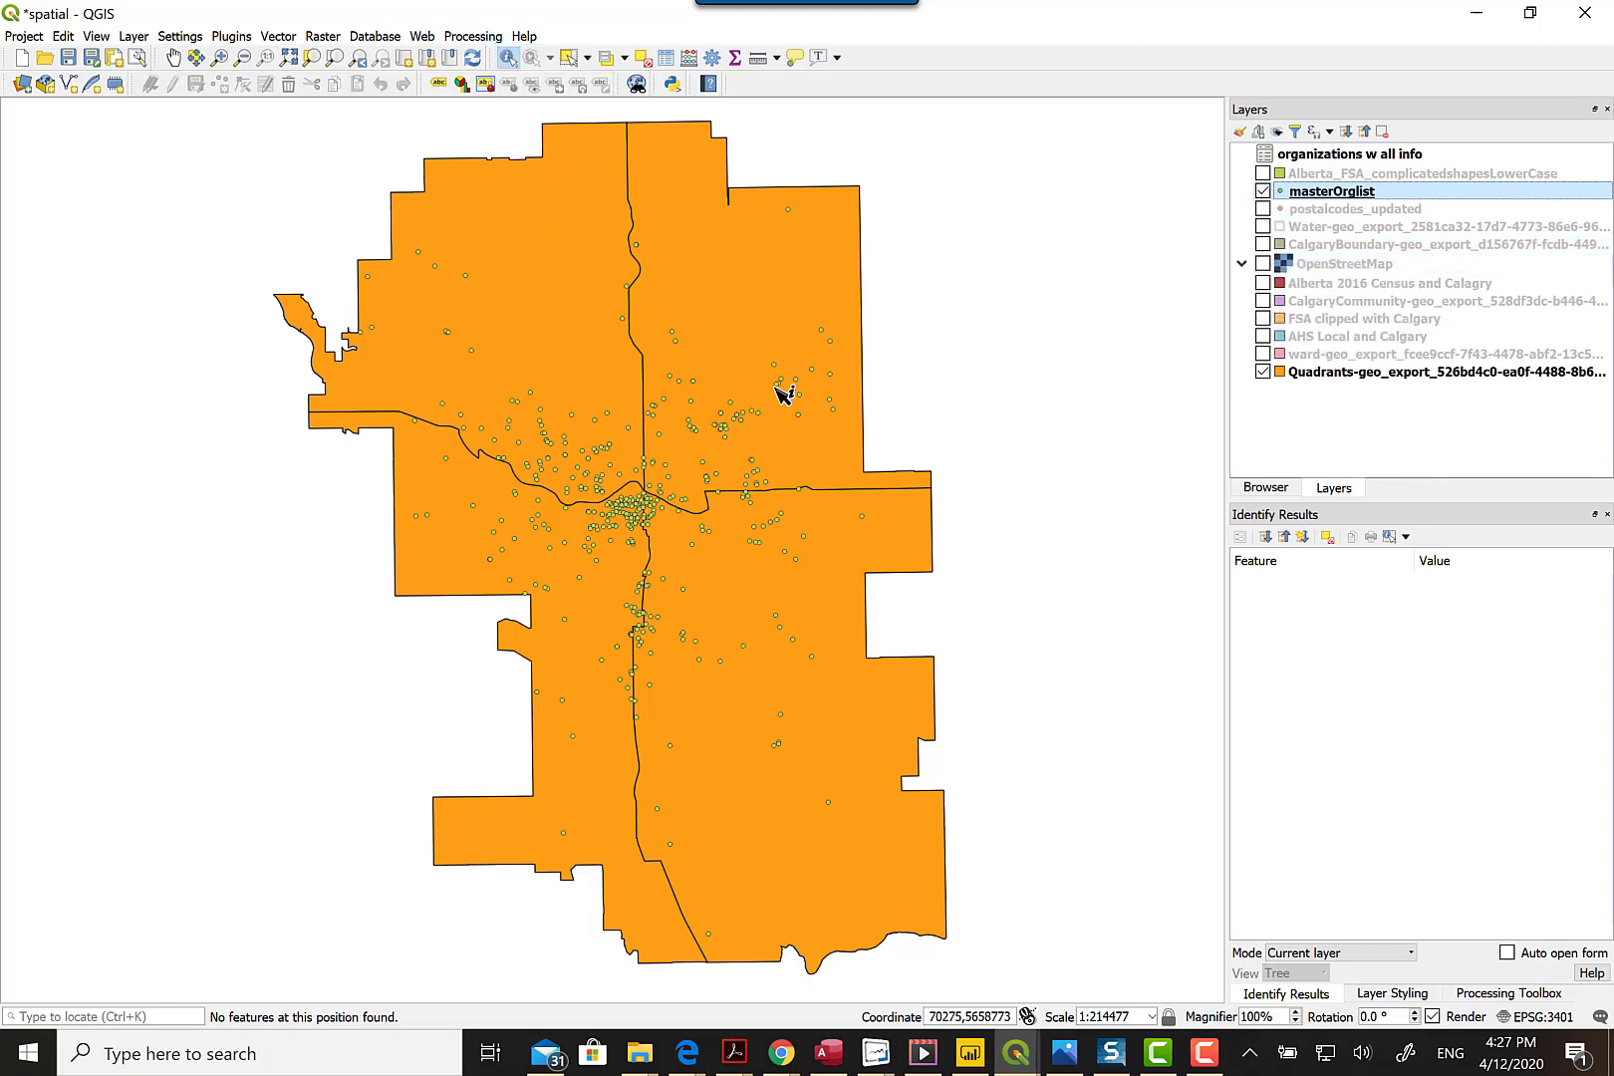
Identify organization point orgid 407 and launch Vector > Geoprocessing Tools > Intersection
click(826, 325)
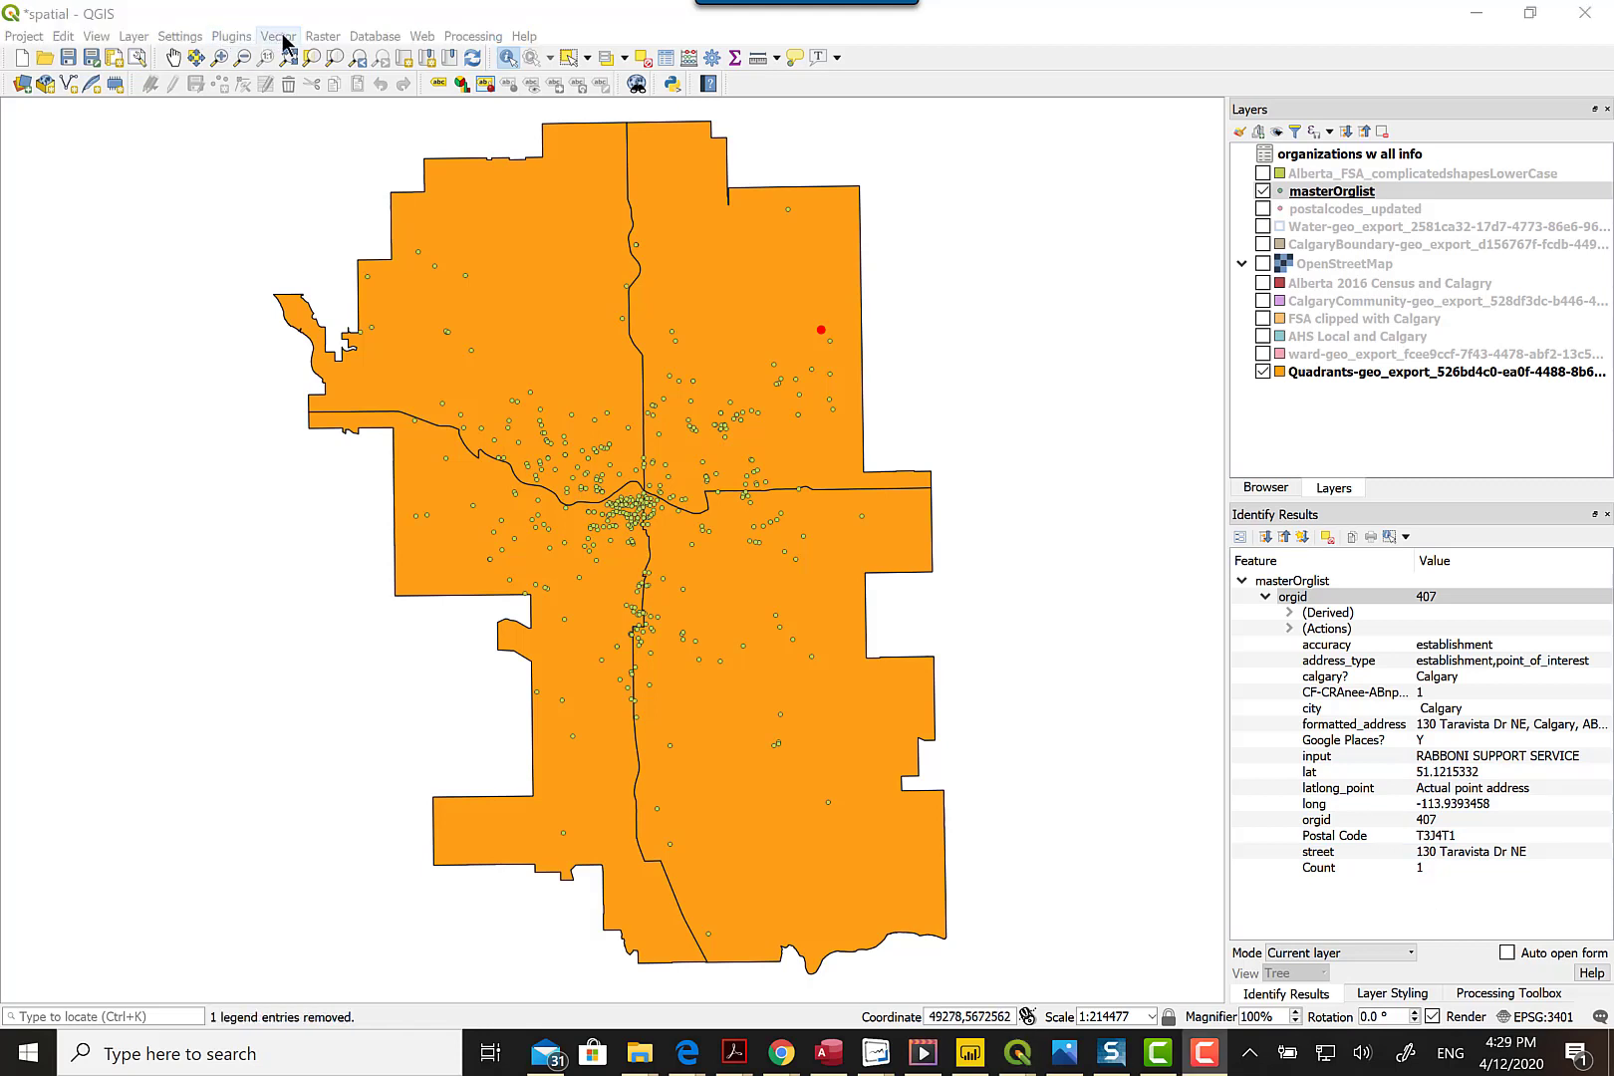
click(279, 37)
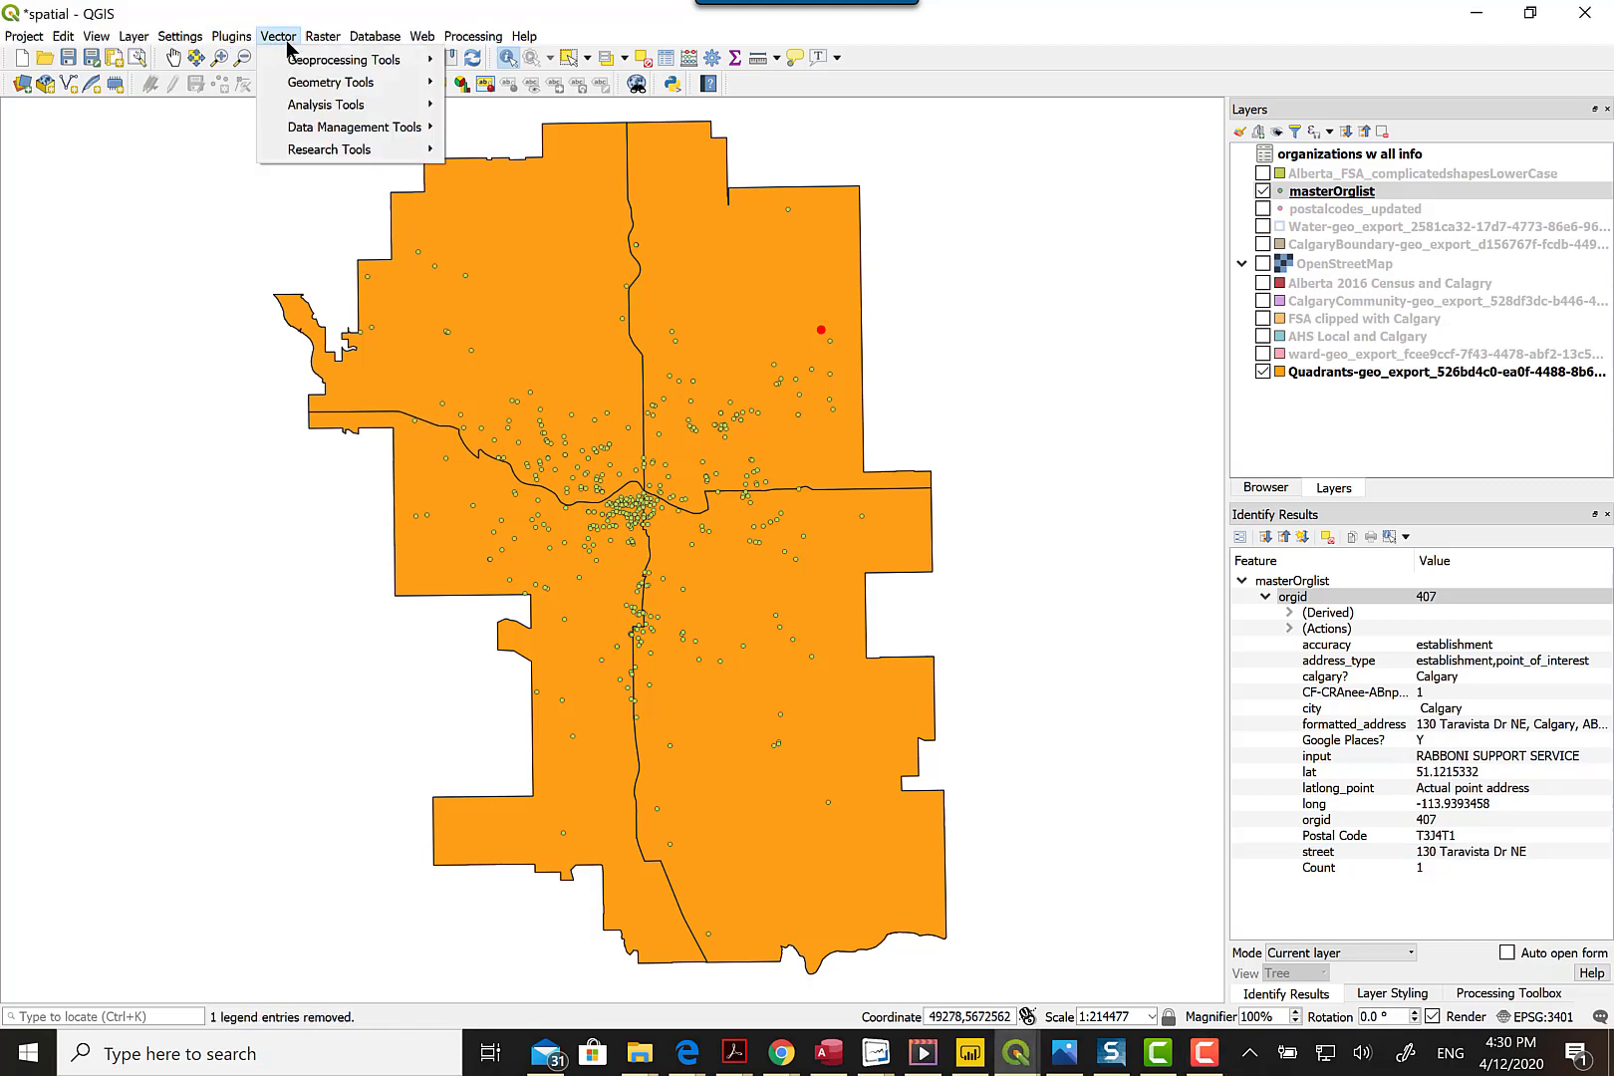
mouse_move(296, 61)
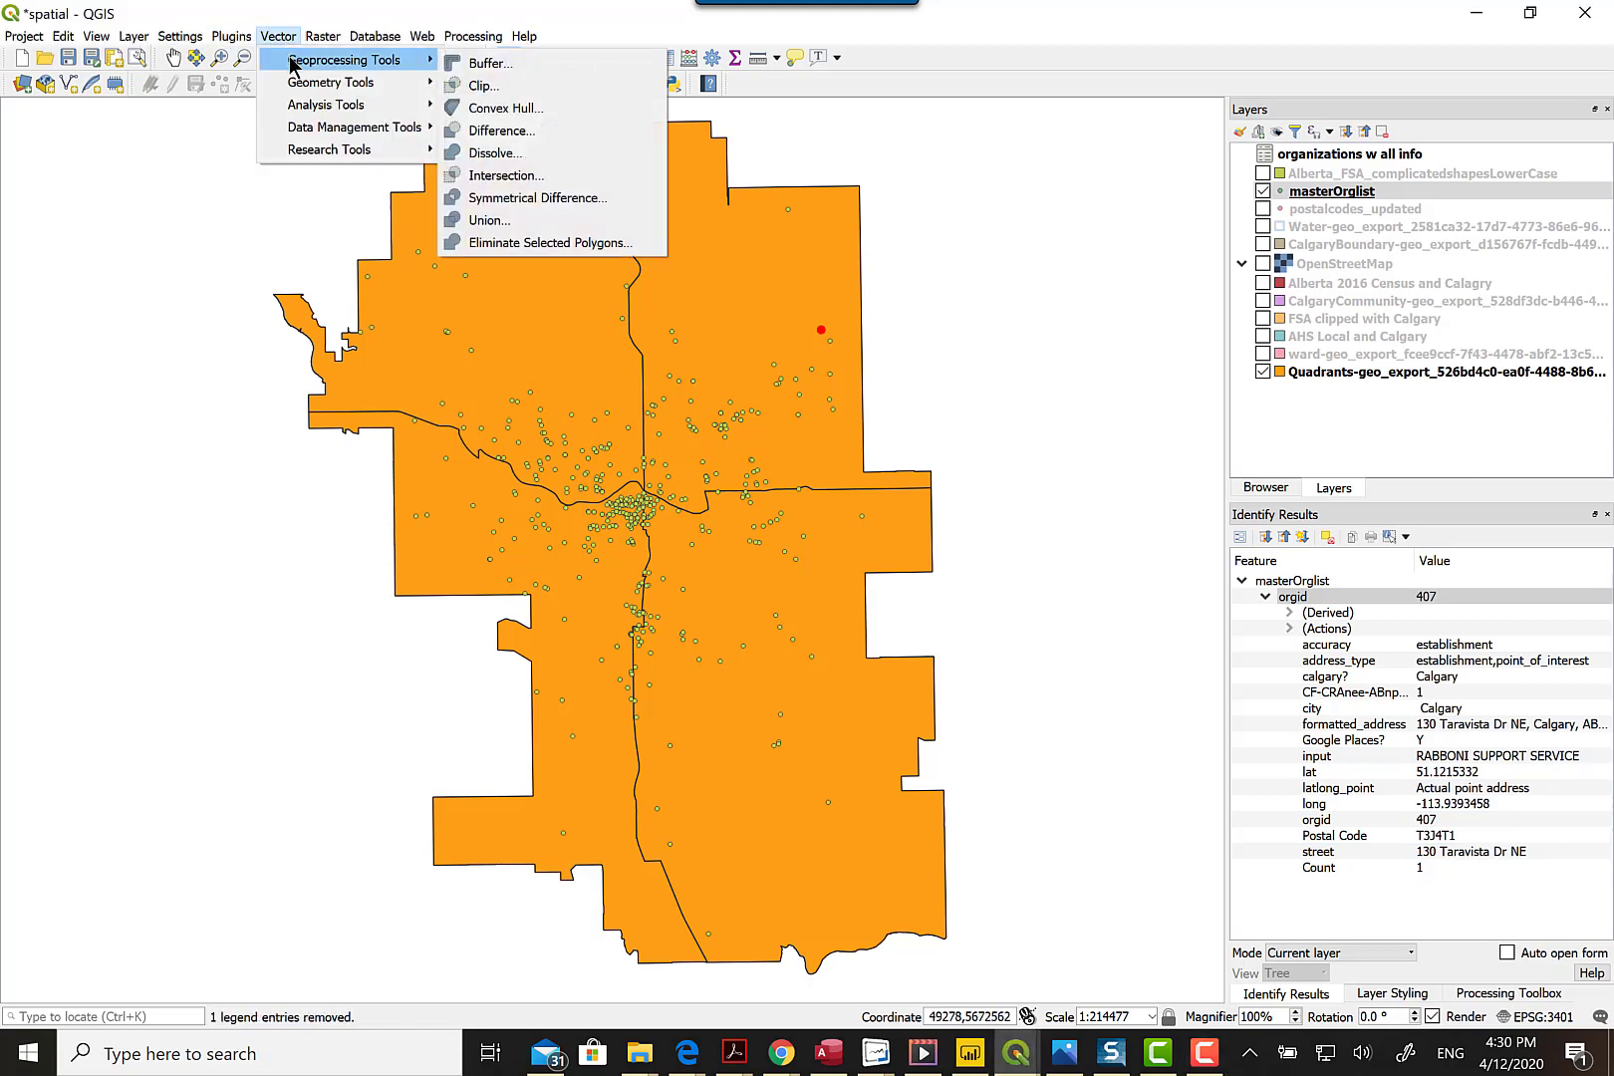
click(541, 176)
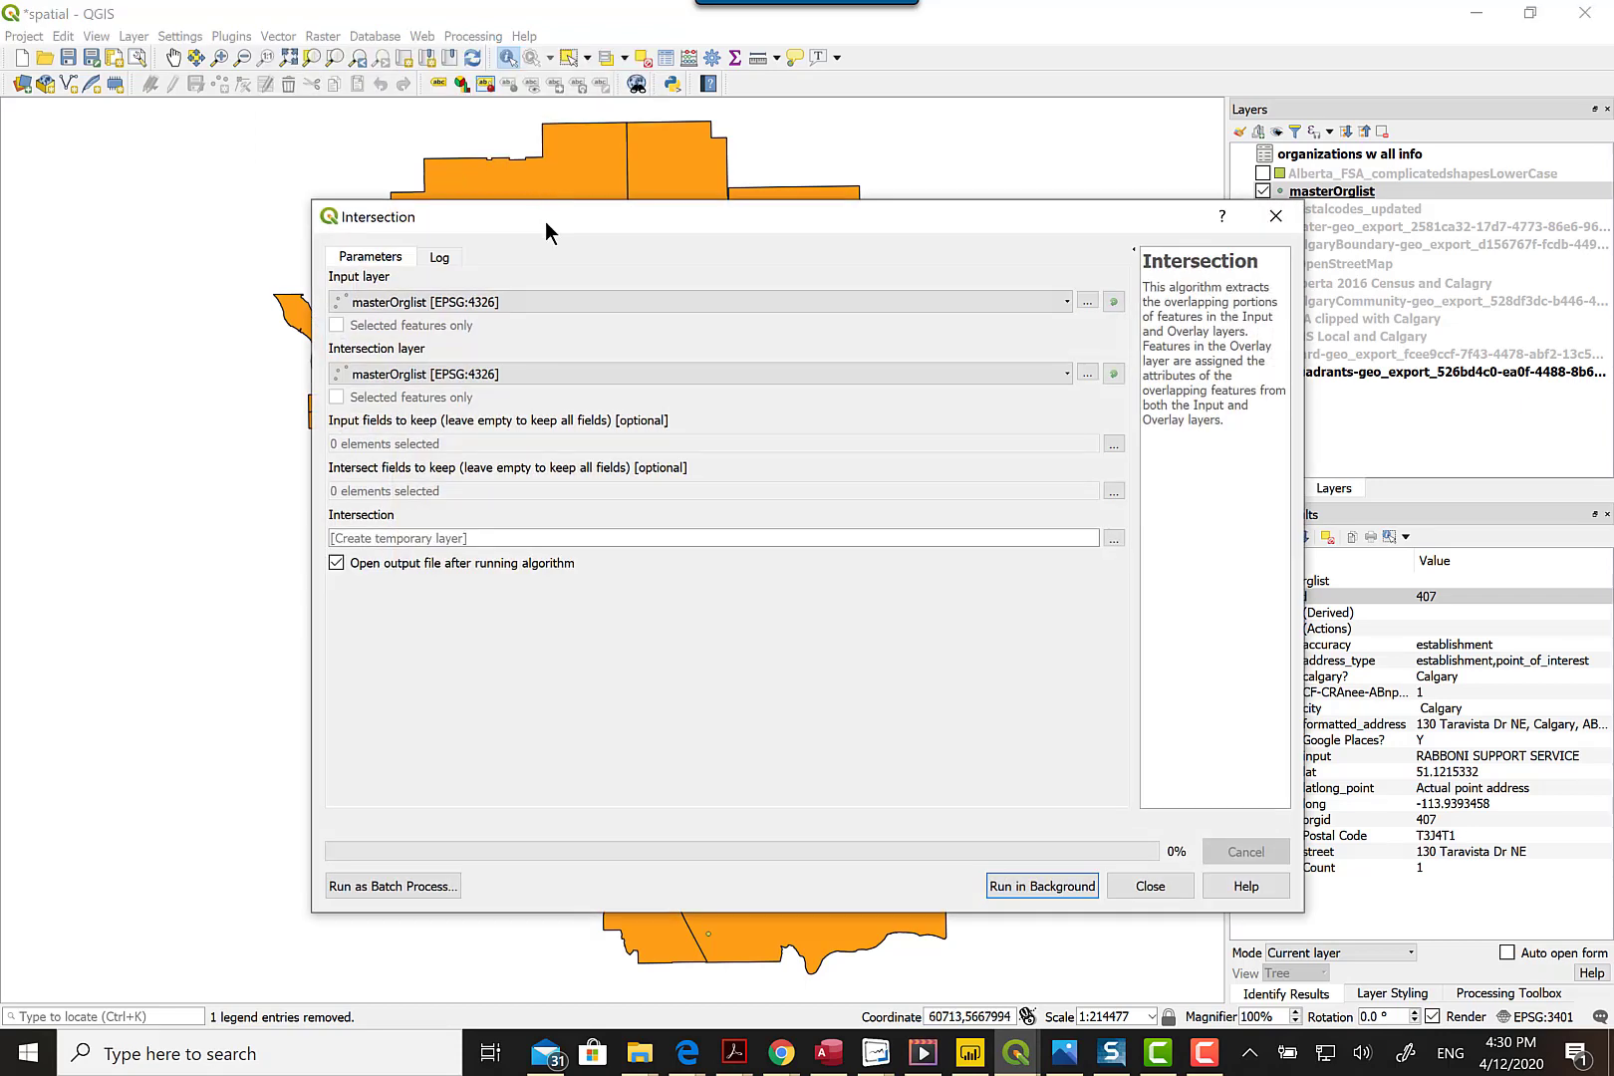
Intersect masterOrglist as input with the Quadrants overlay layer, running it in the background
click(1067, 302)
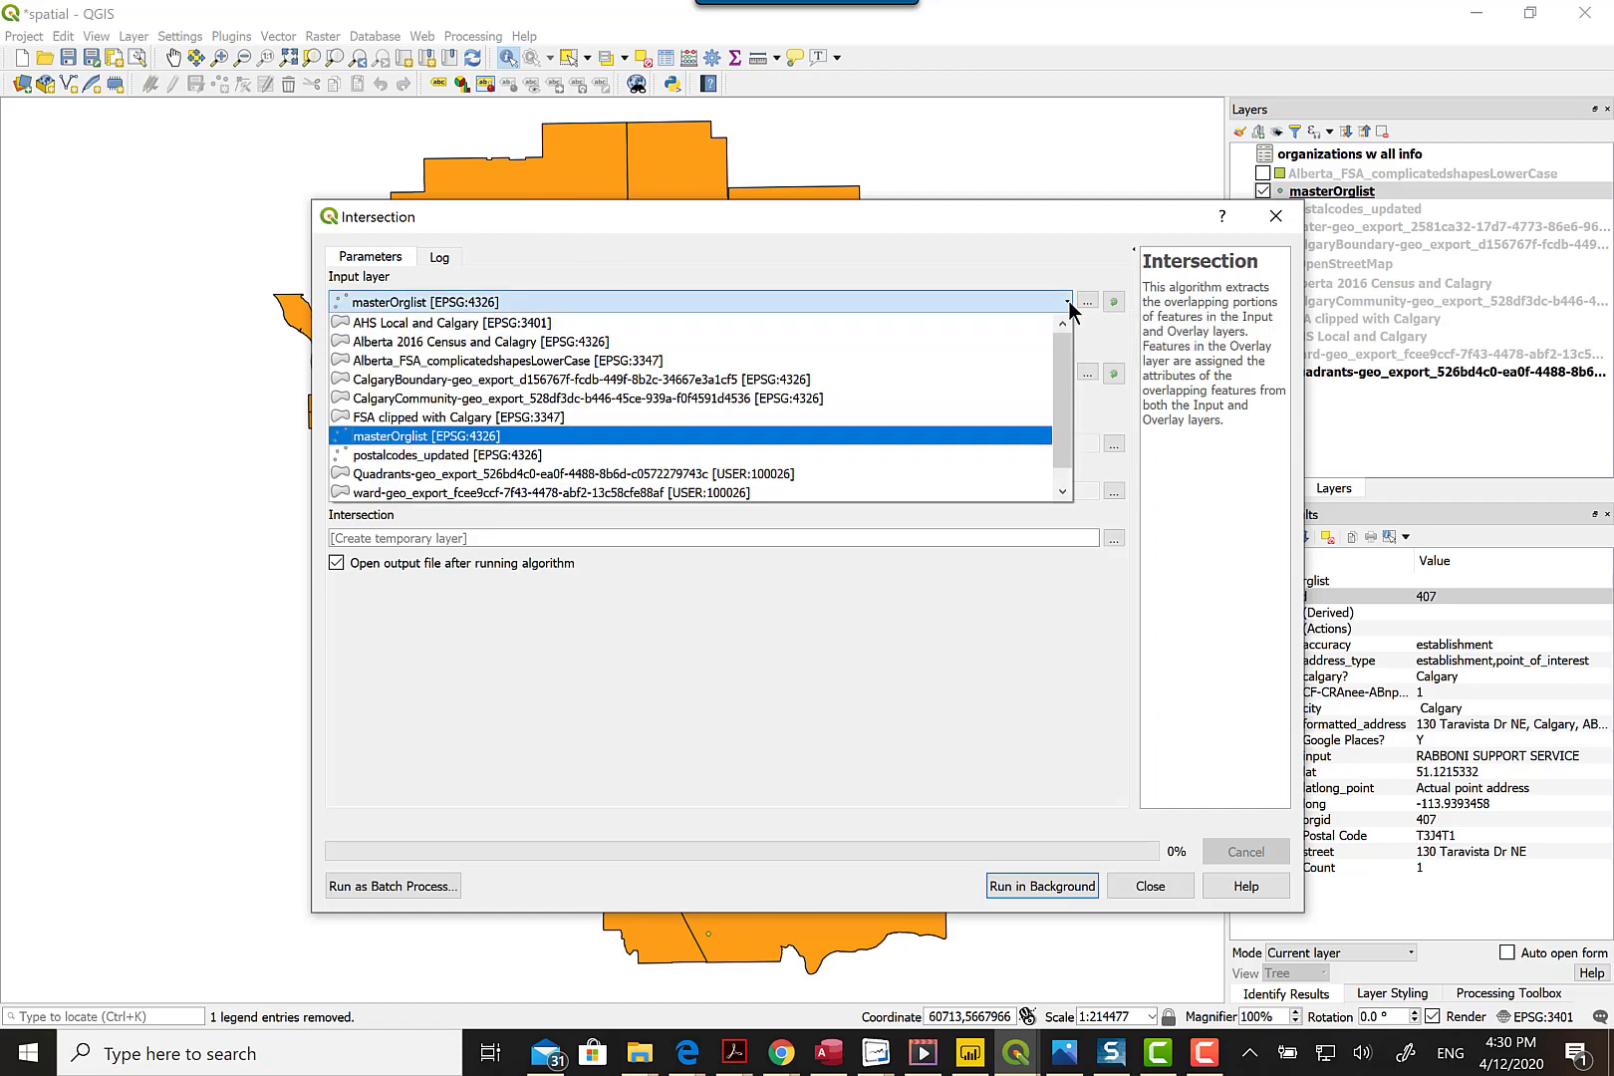
click(958, 436)
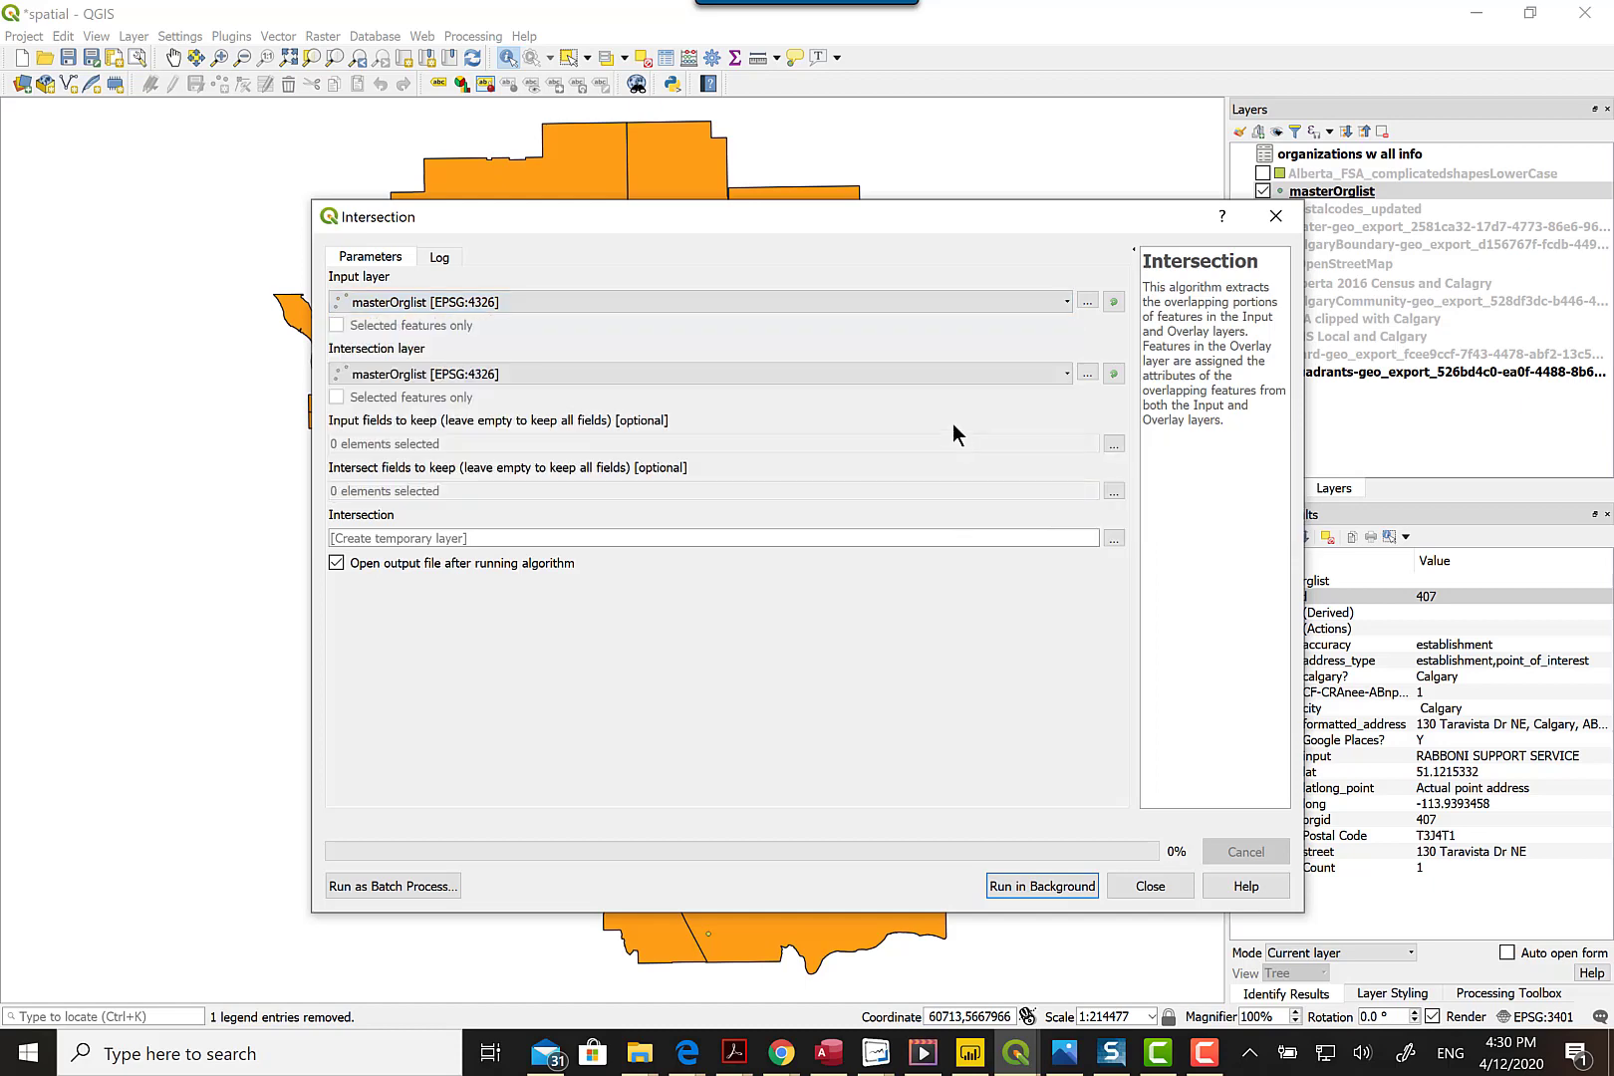
click(1067, 375)
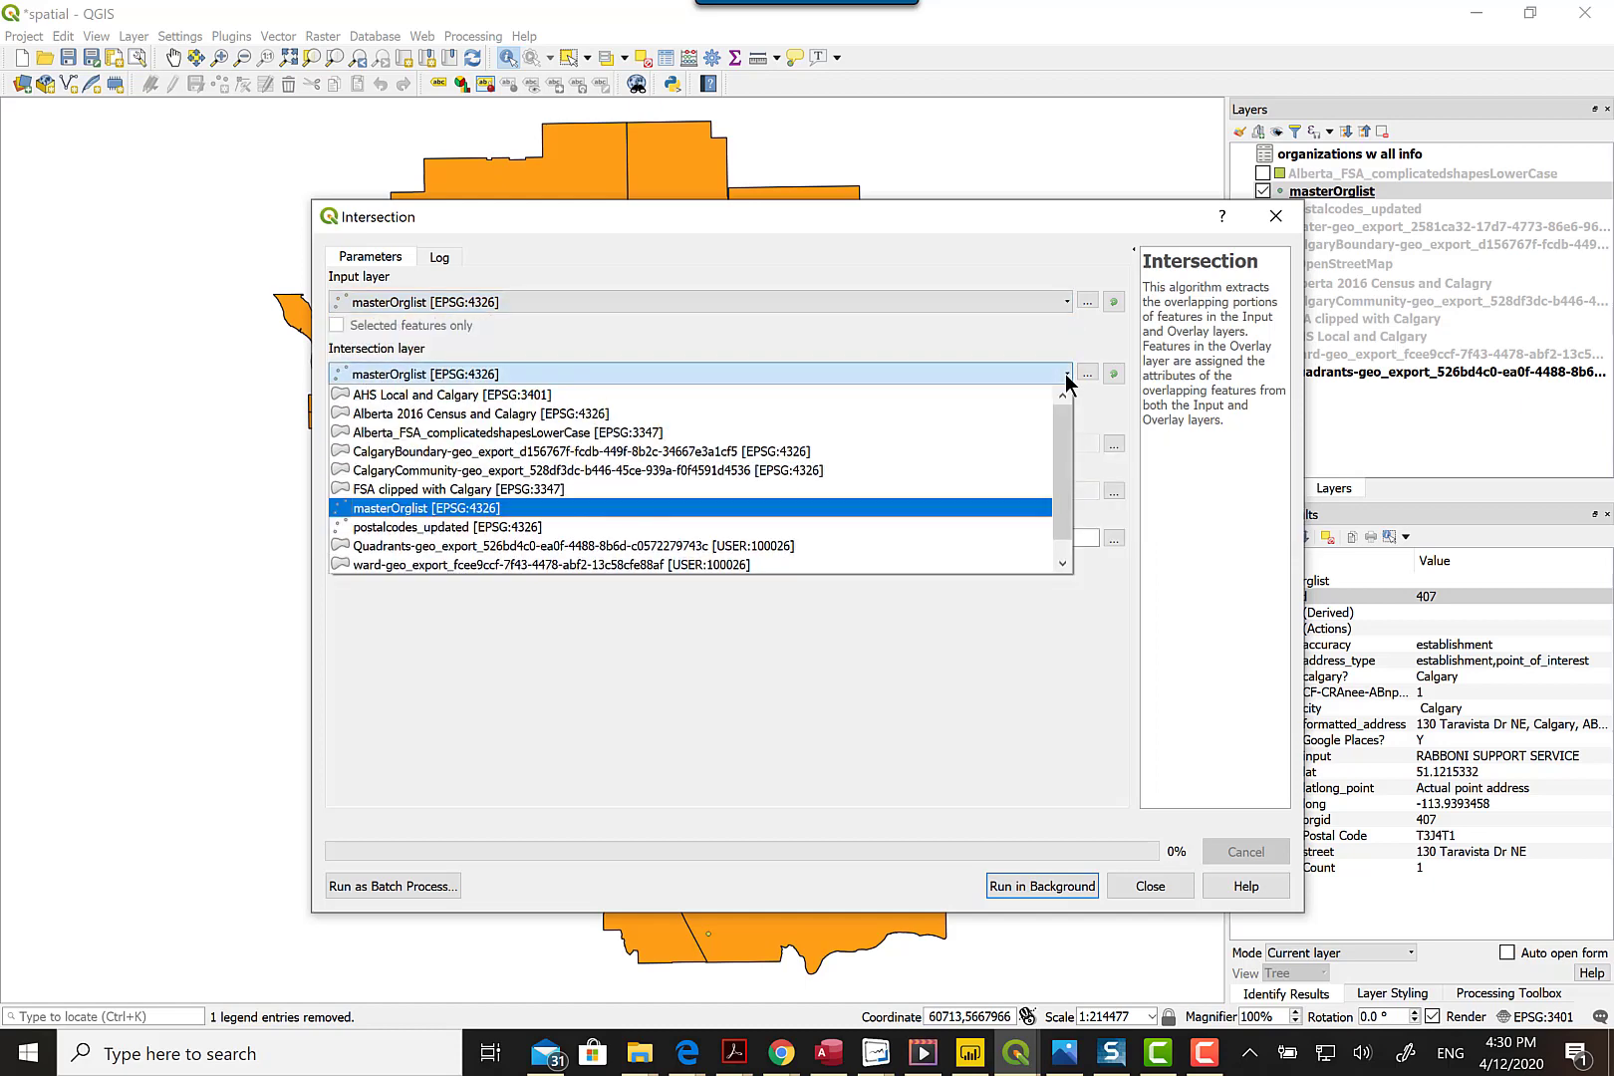
click(792, 546)
click(1042, 886)
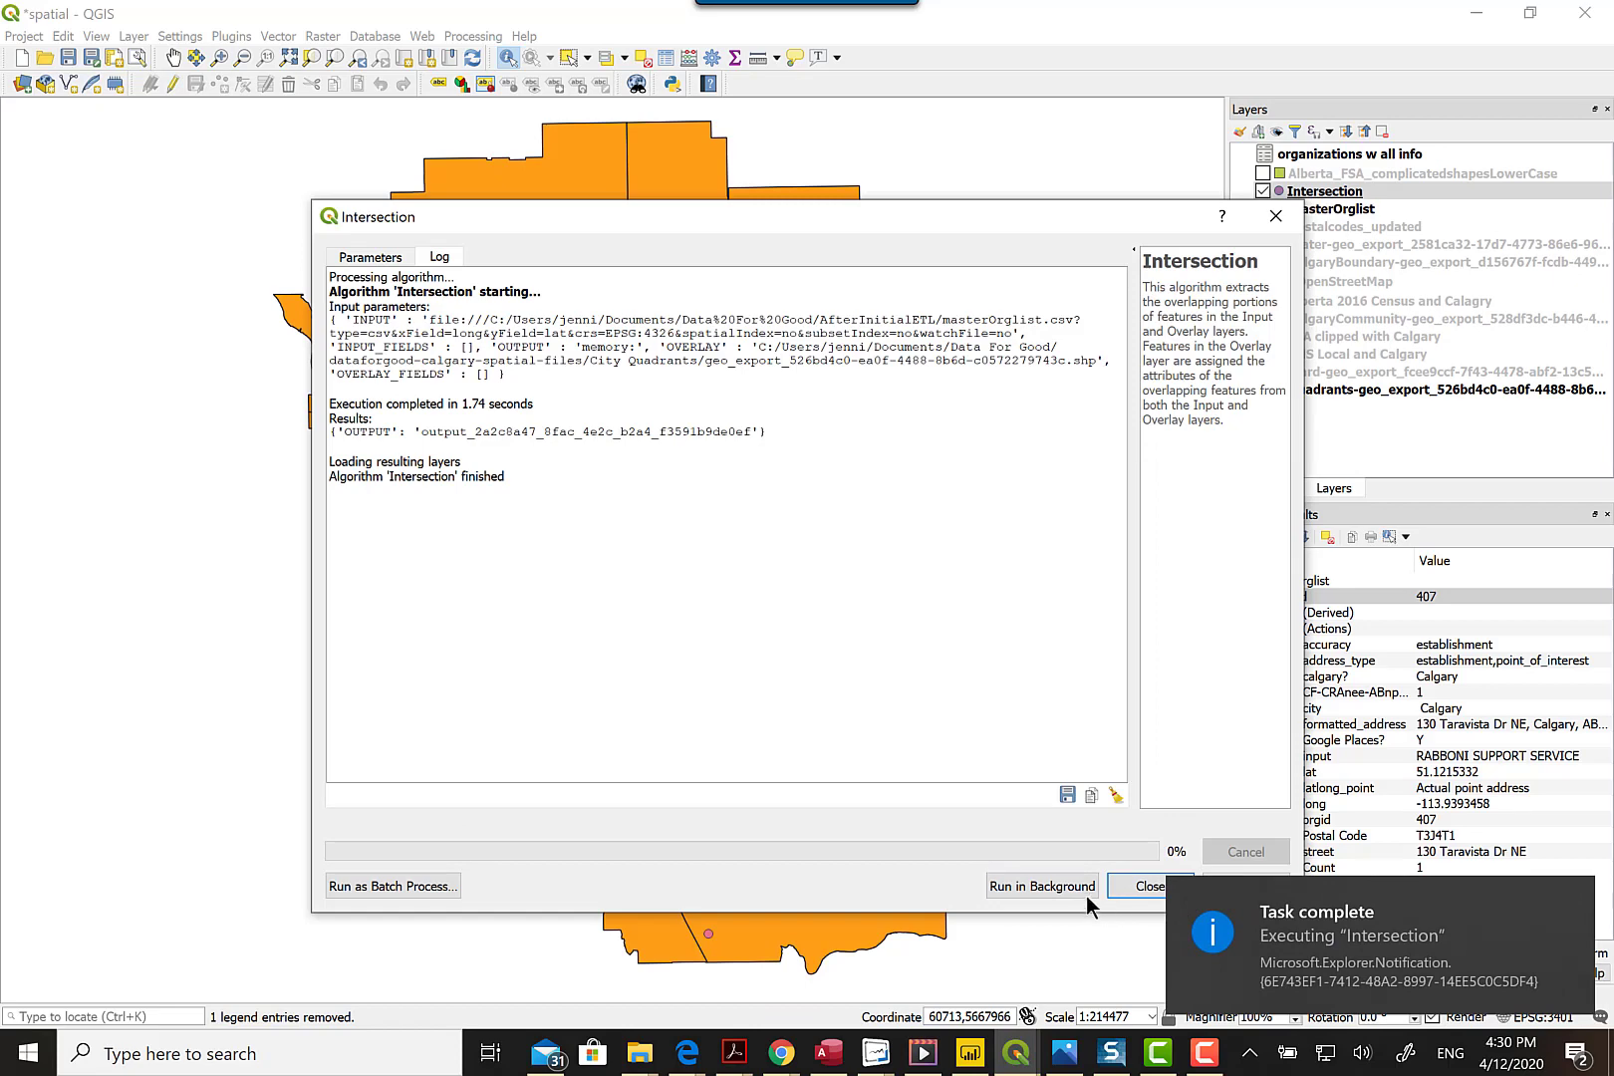
Close the tool and identify orgid 407, showing quadrant NE and quadrant_s Approved
click(1143, 888)
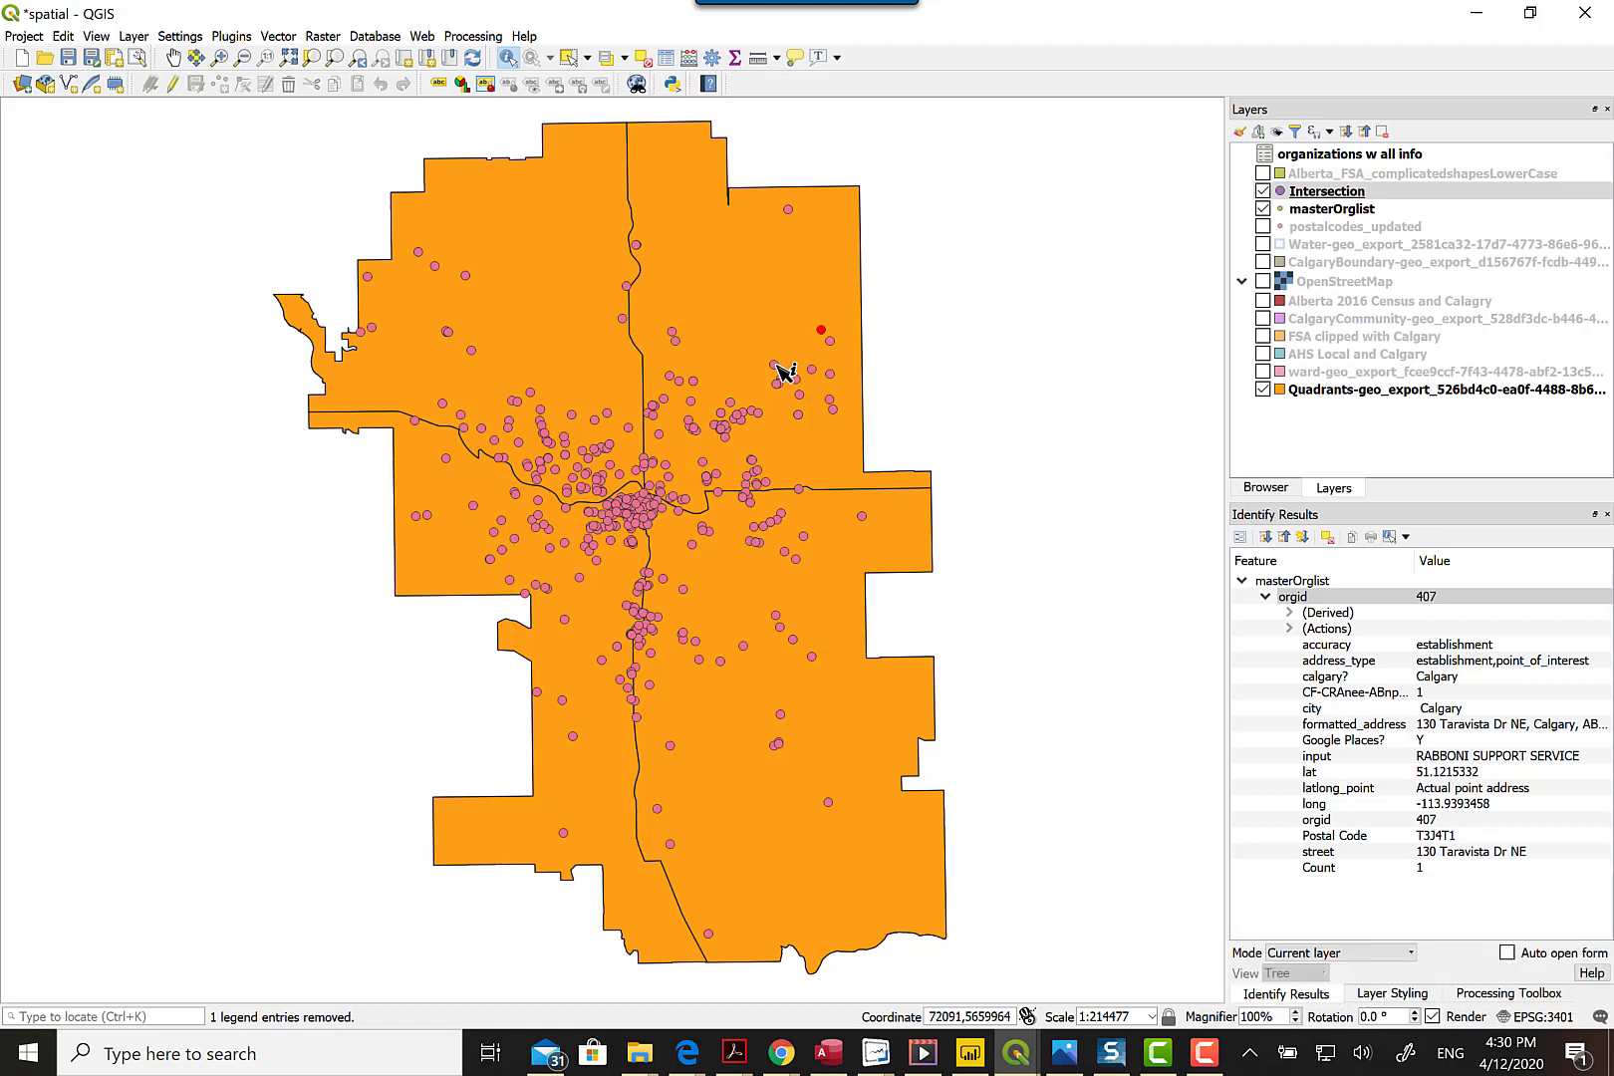
click(824, 332)
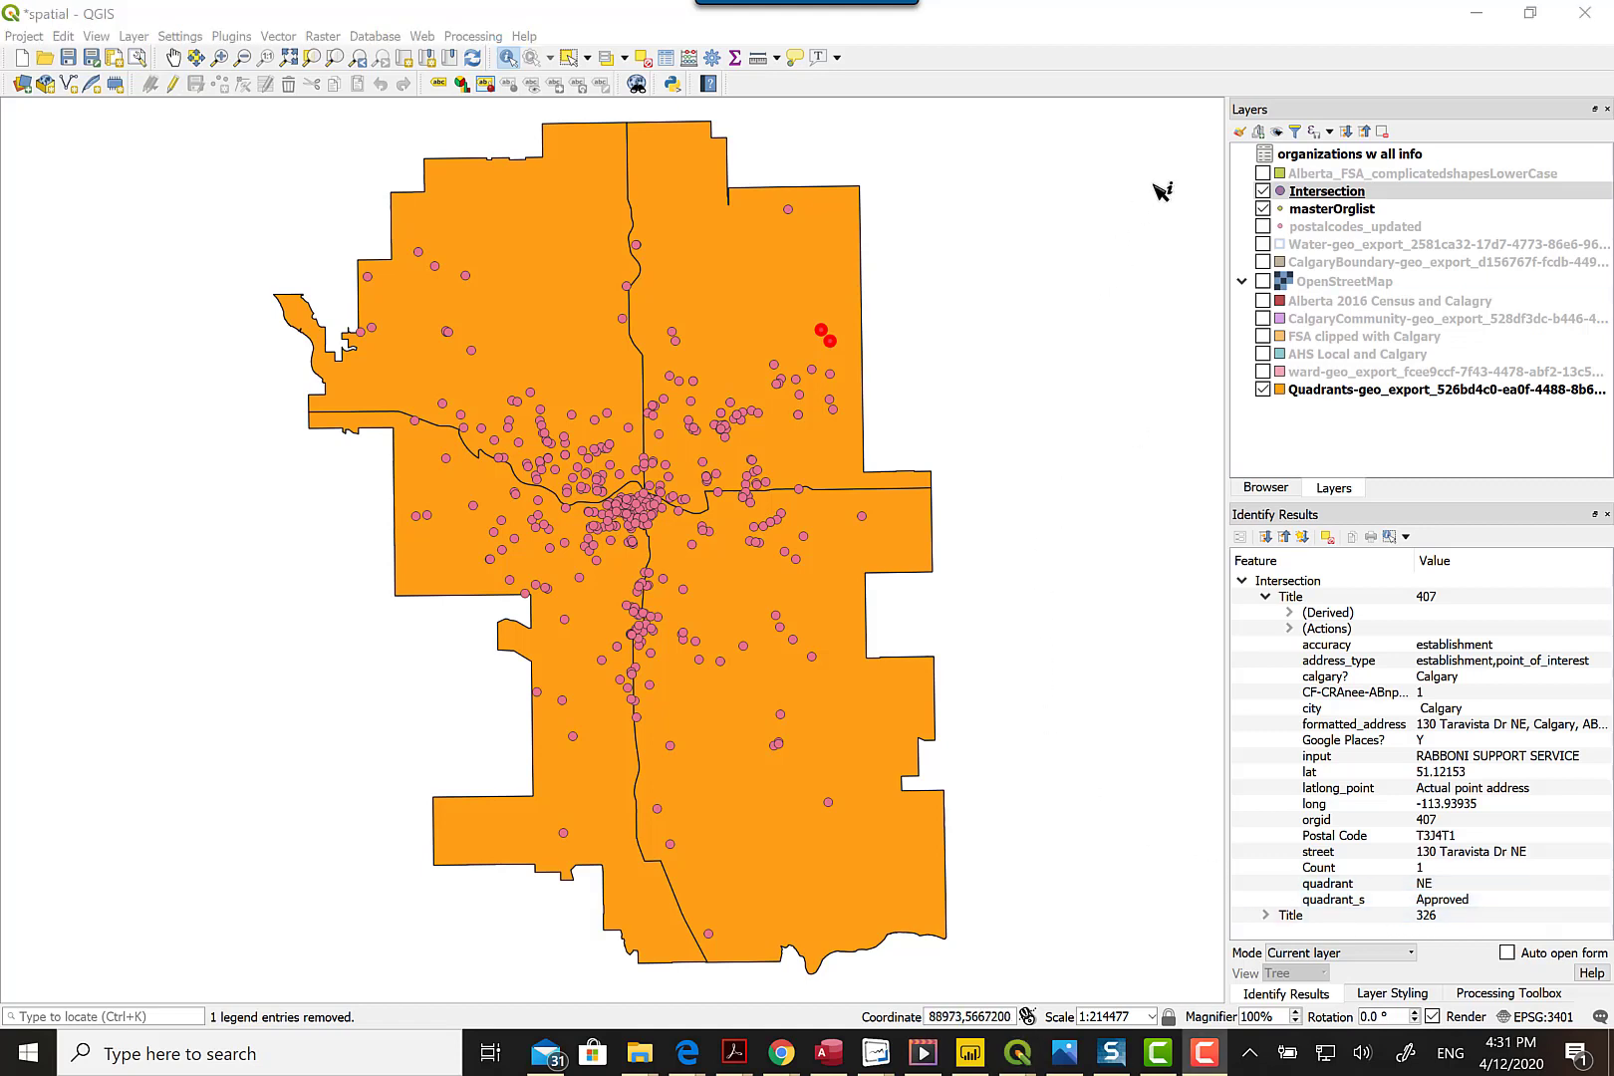
Rename the Intersection layer to 'Intersection pts w quadrants' in its Layer Properties Source page
right_click(1320, 199)
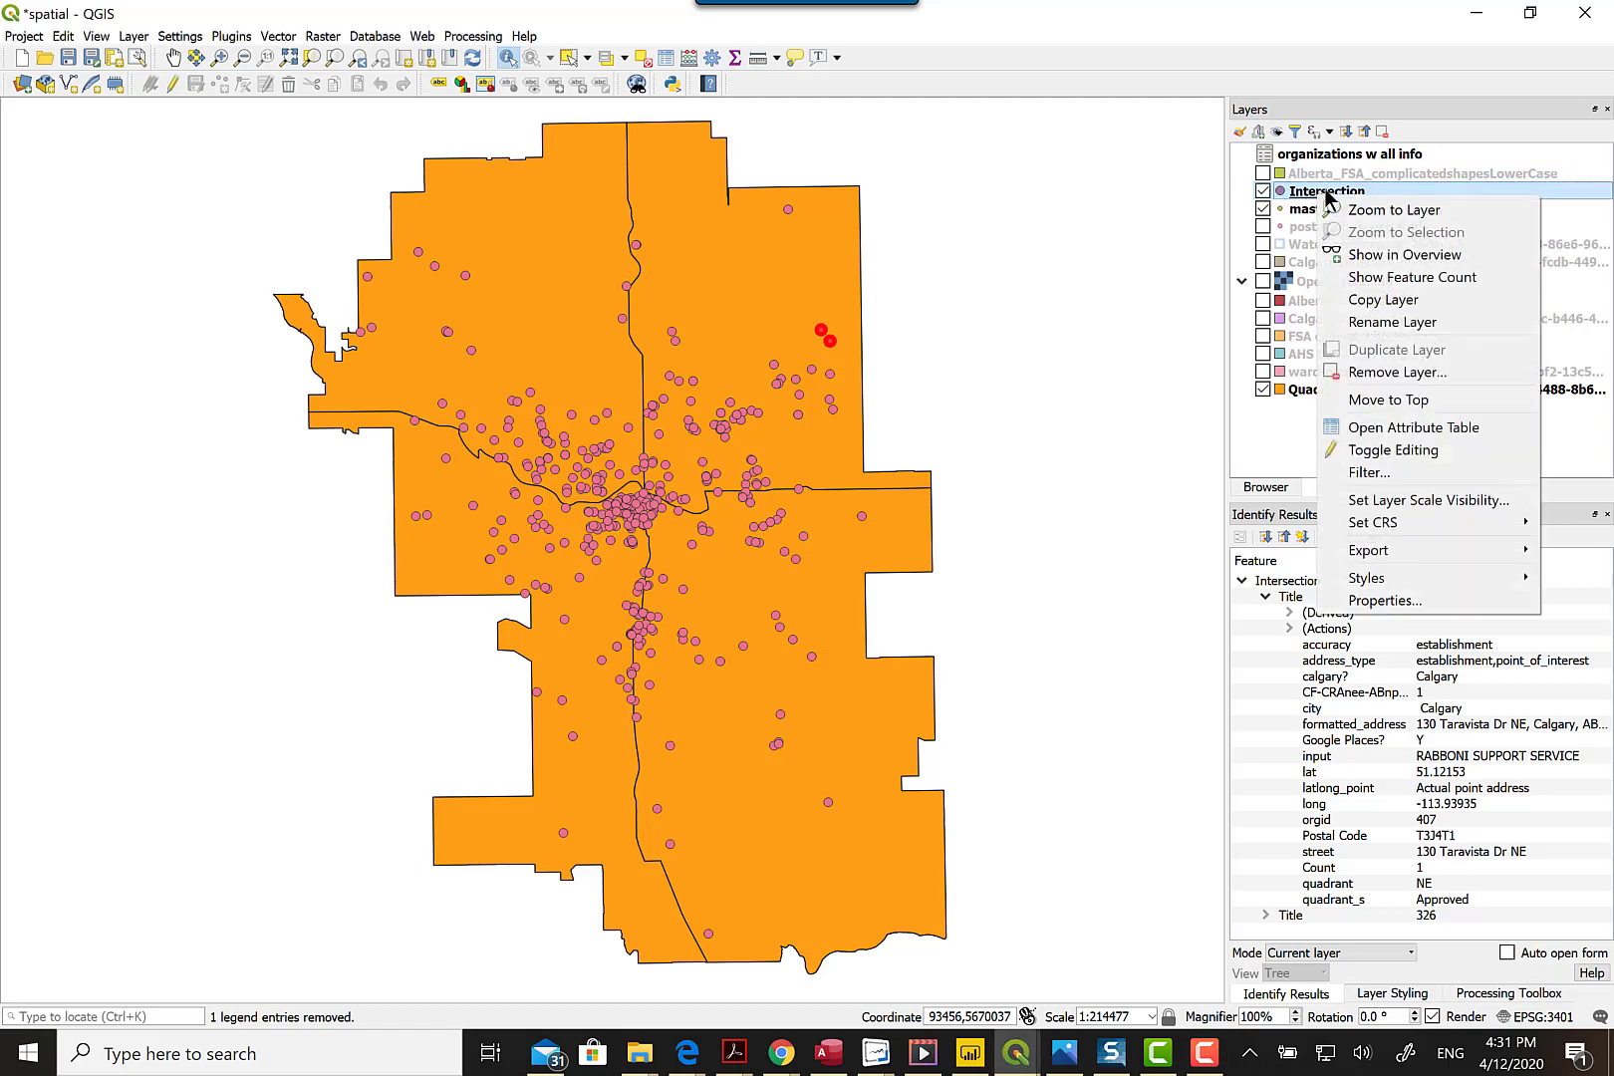
click(1397, 606)
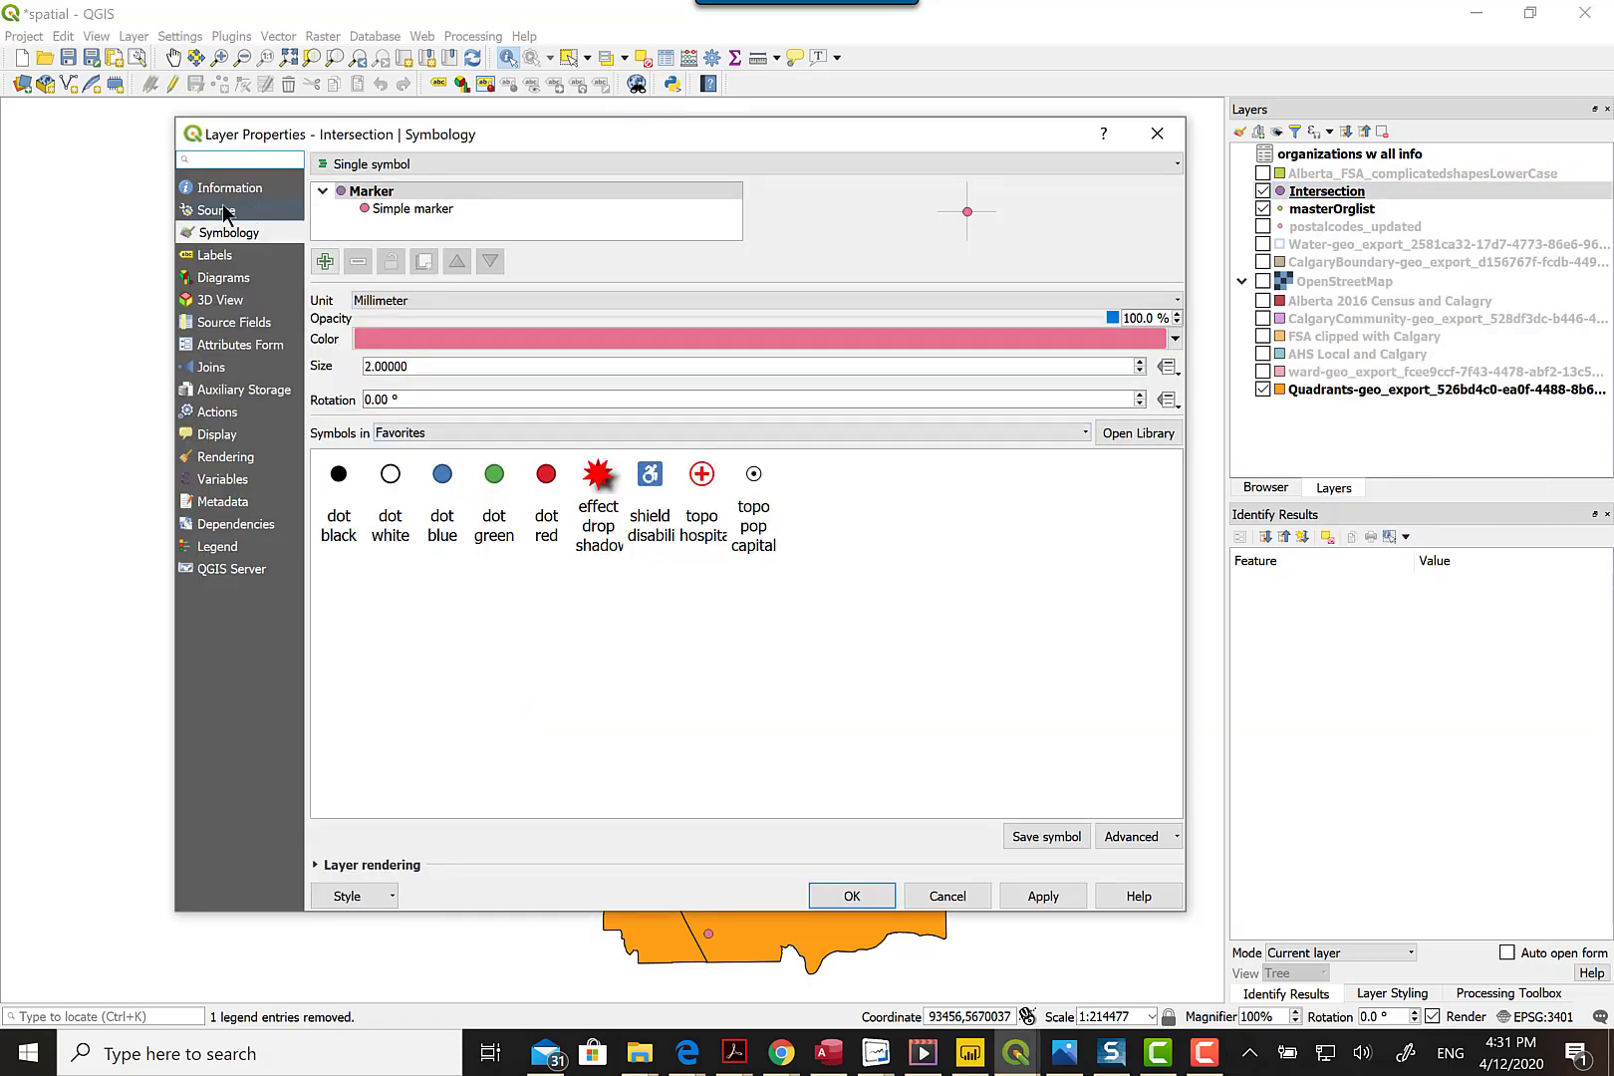
click(227, 190)
click(218, 210)
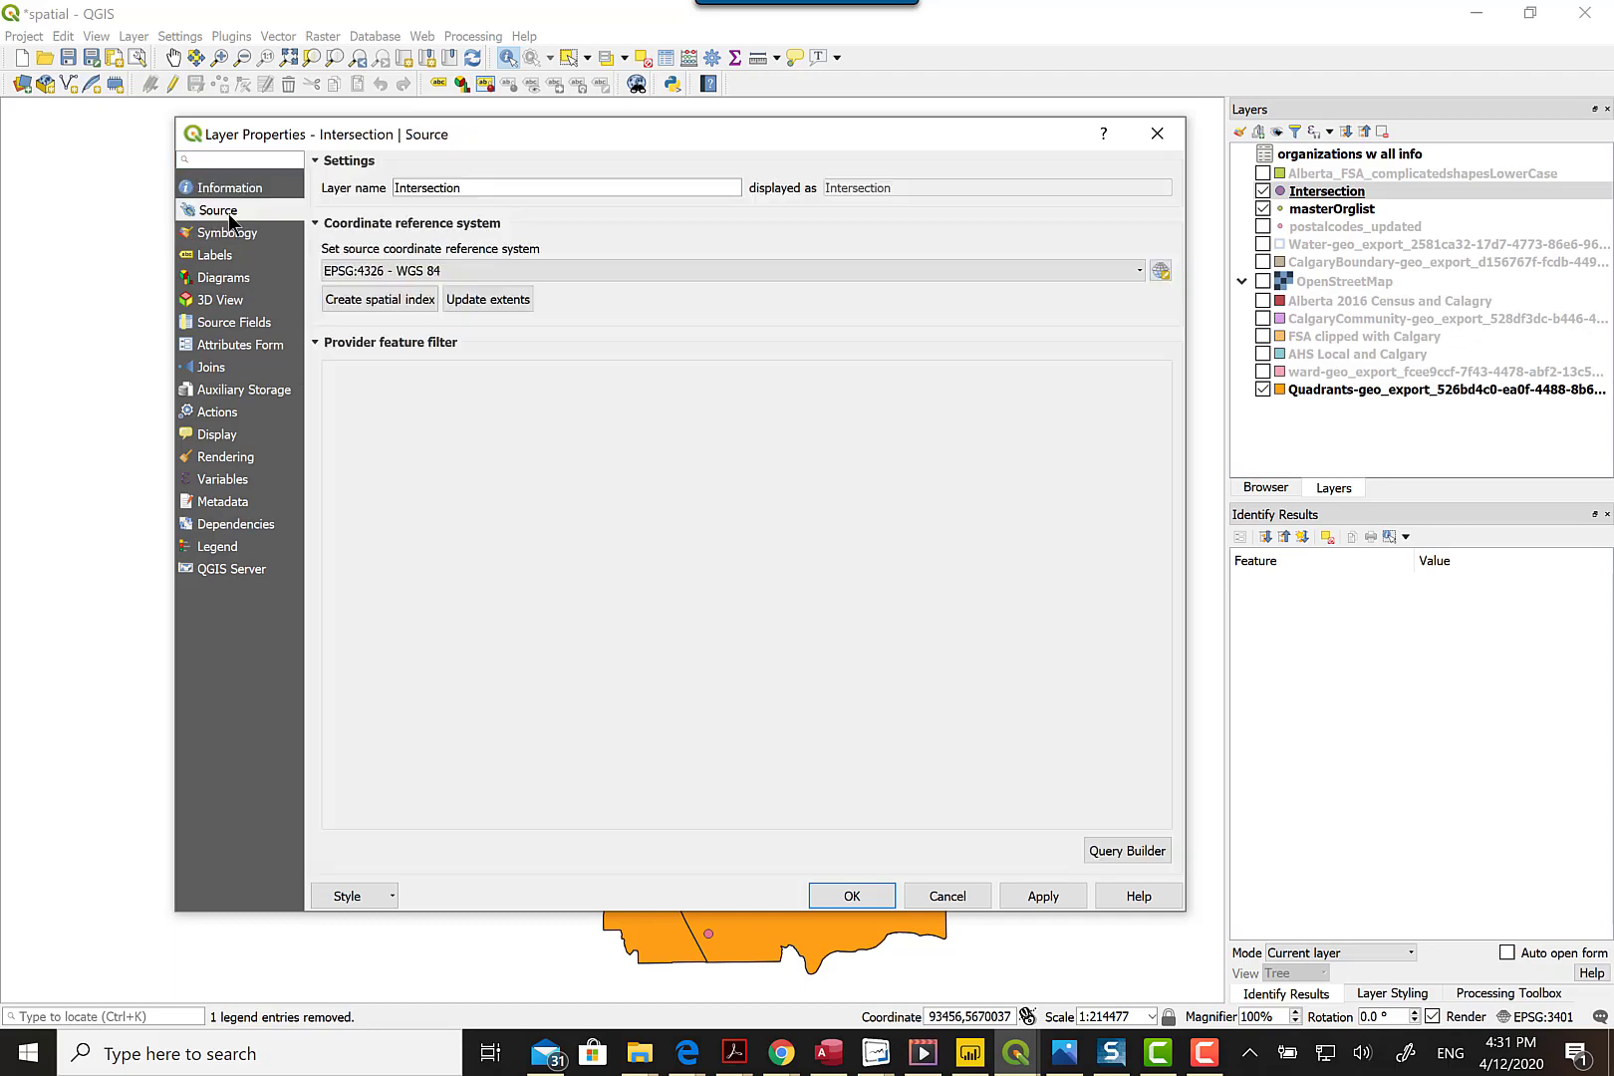
click(478, 187)
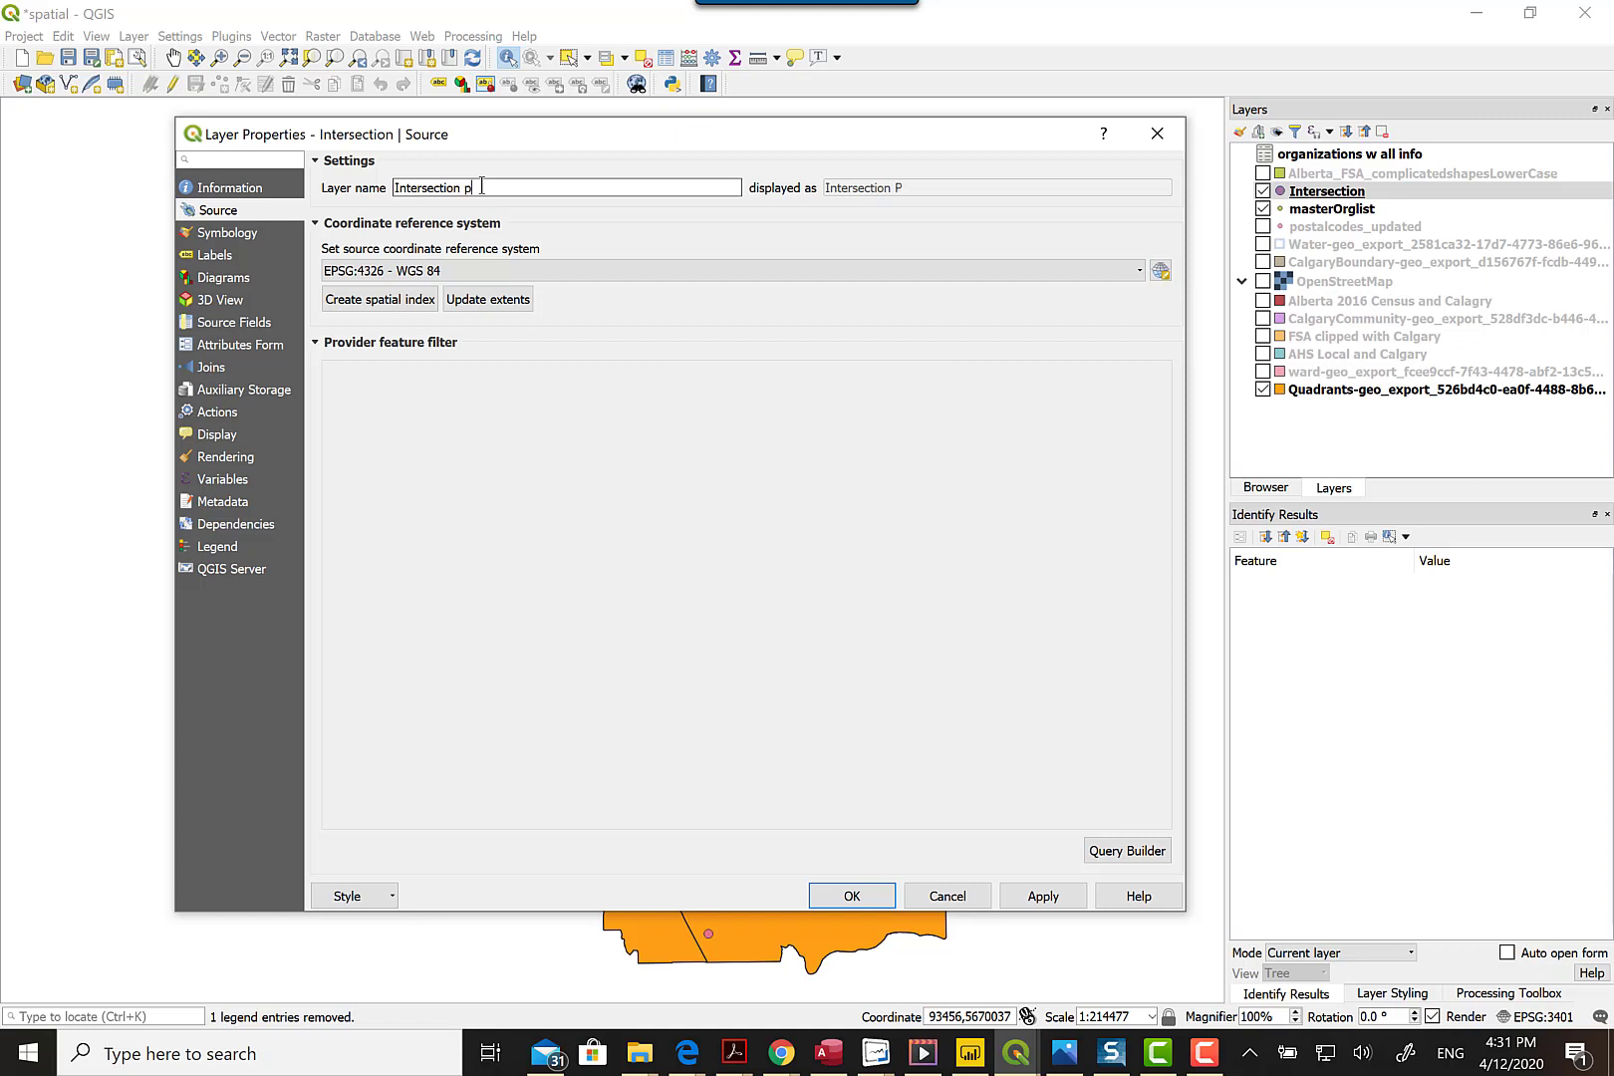
text(pts w quadrants)
click(877, 896)
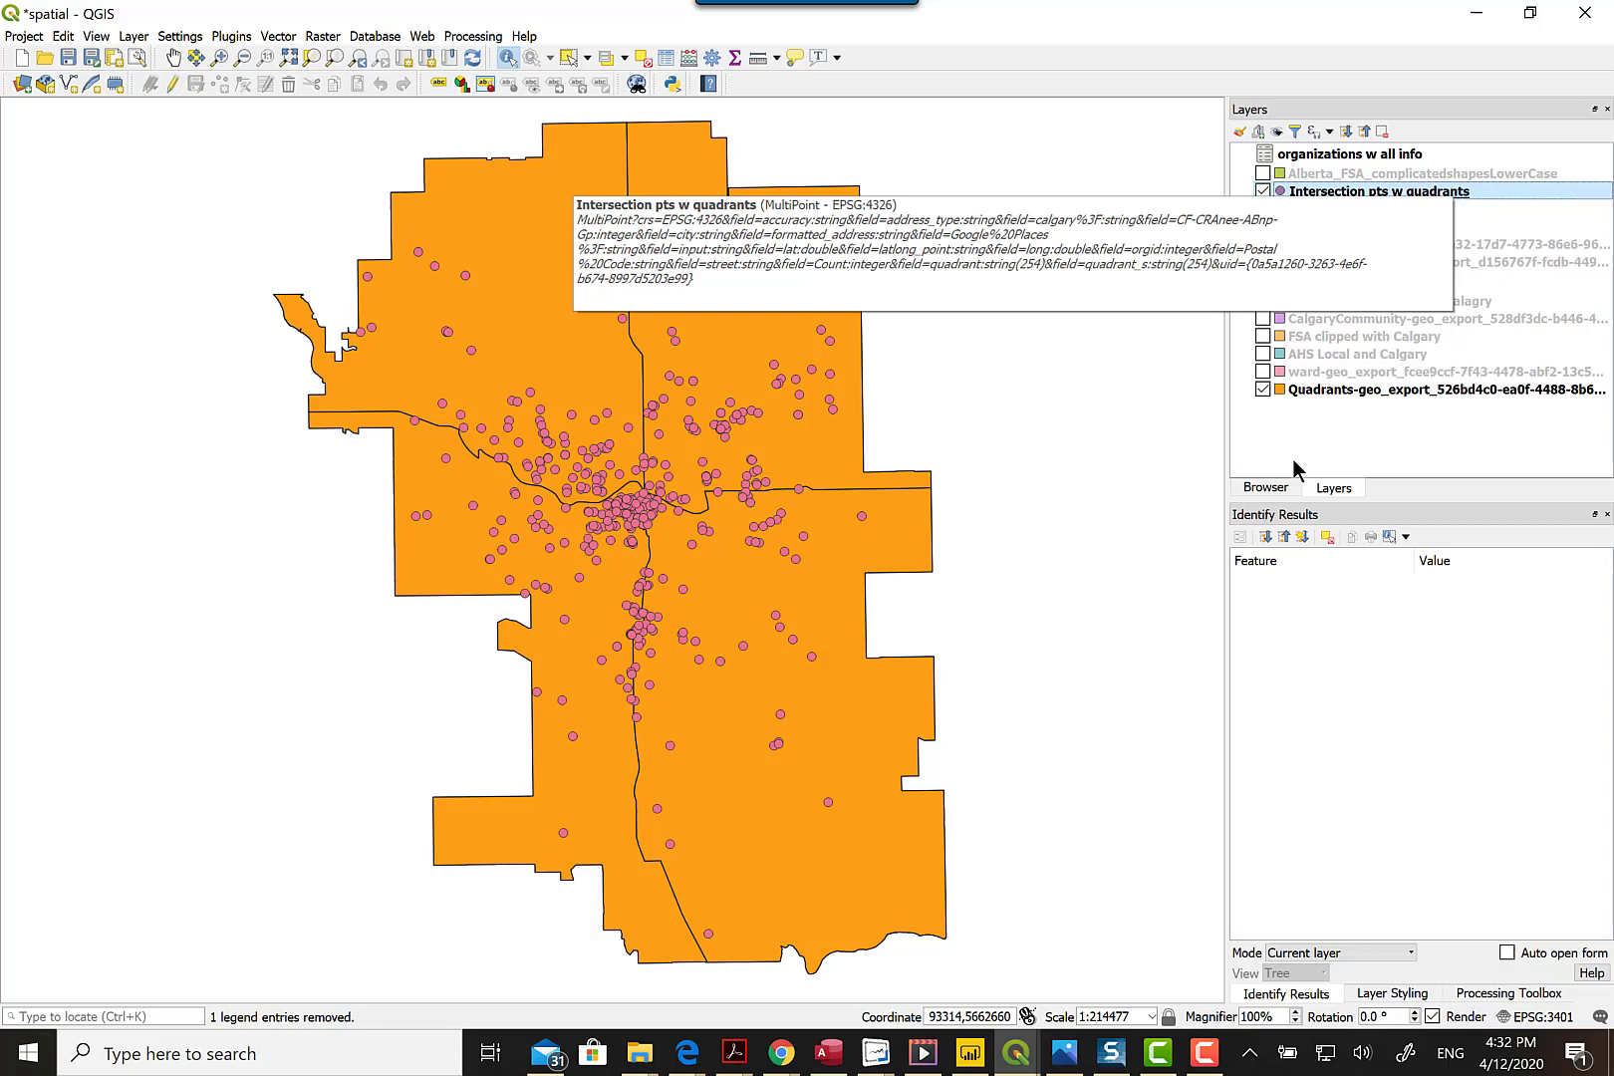
Show the ward boundaries layer and hide the Quadrants layer
click(1263, 372)
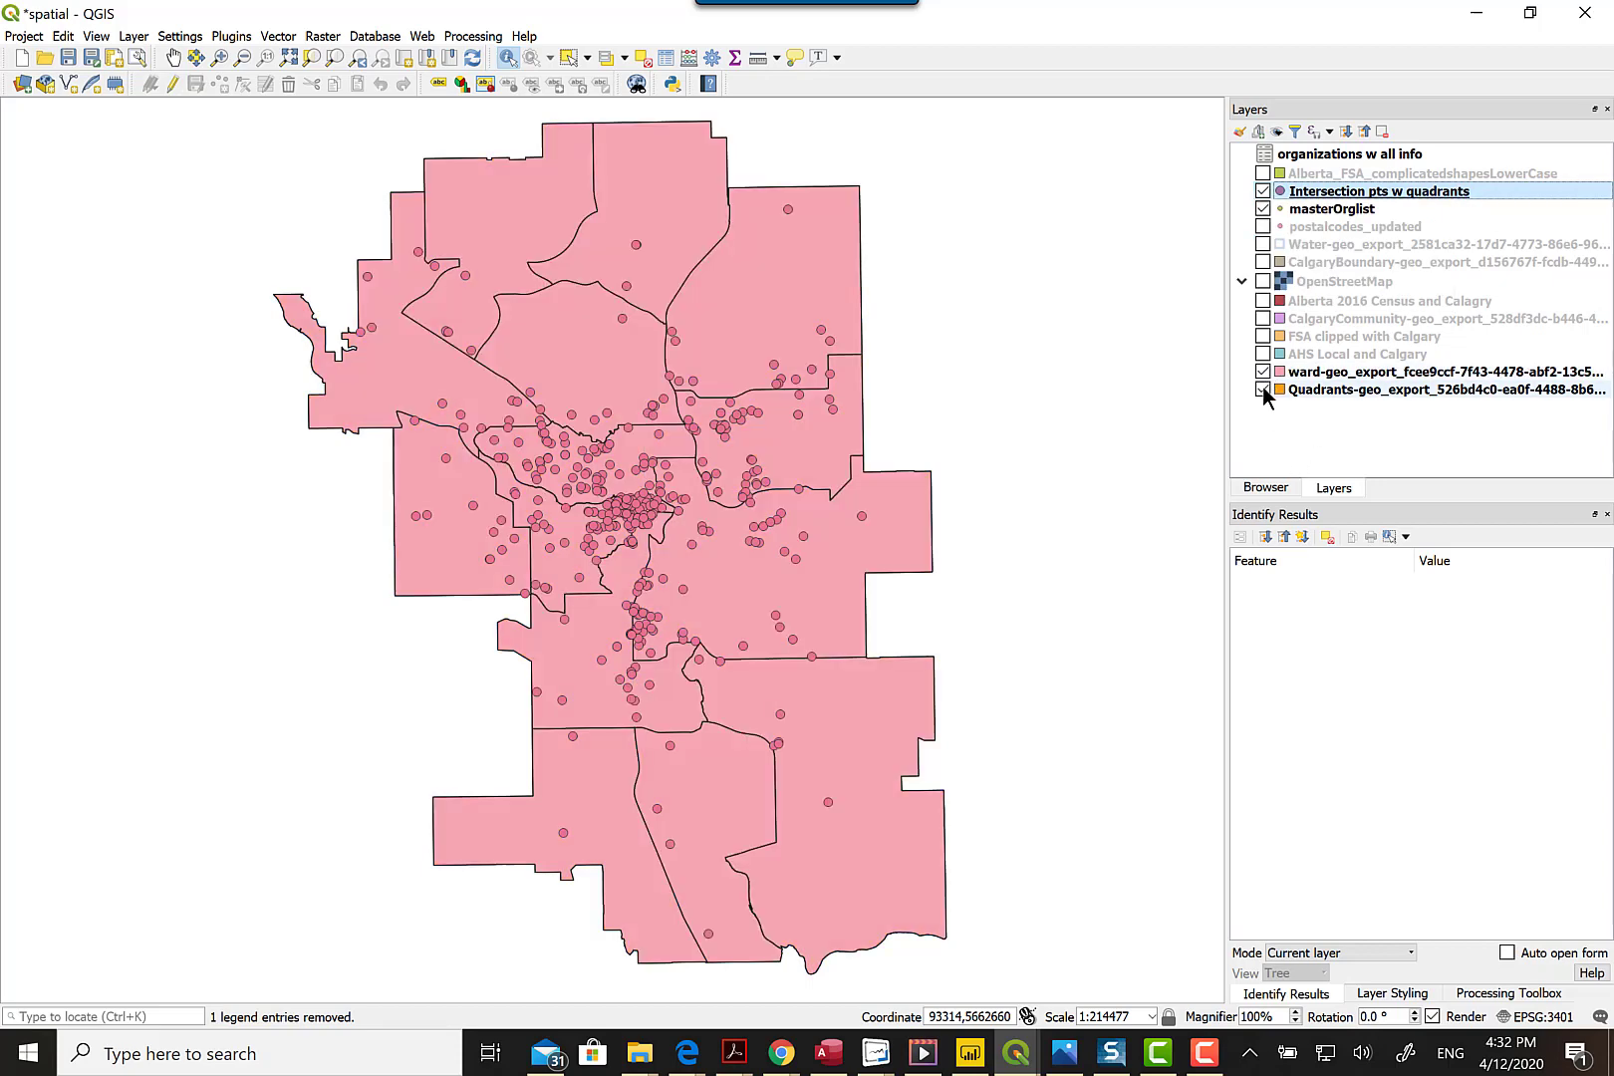
click(1264, 390)
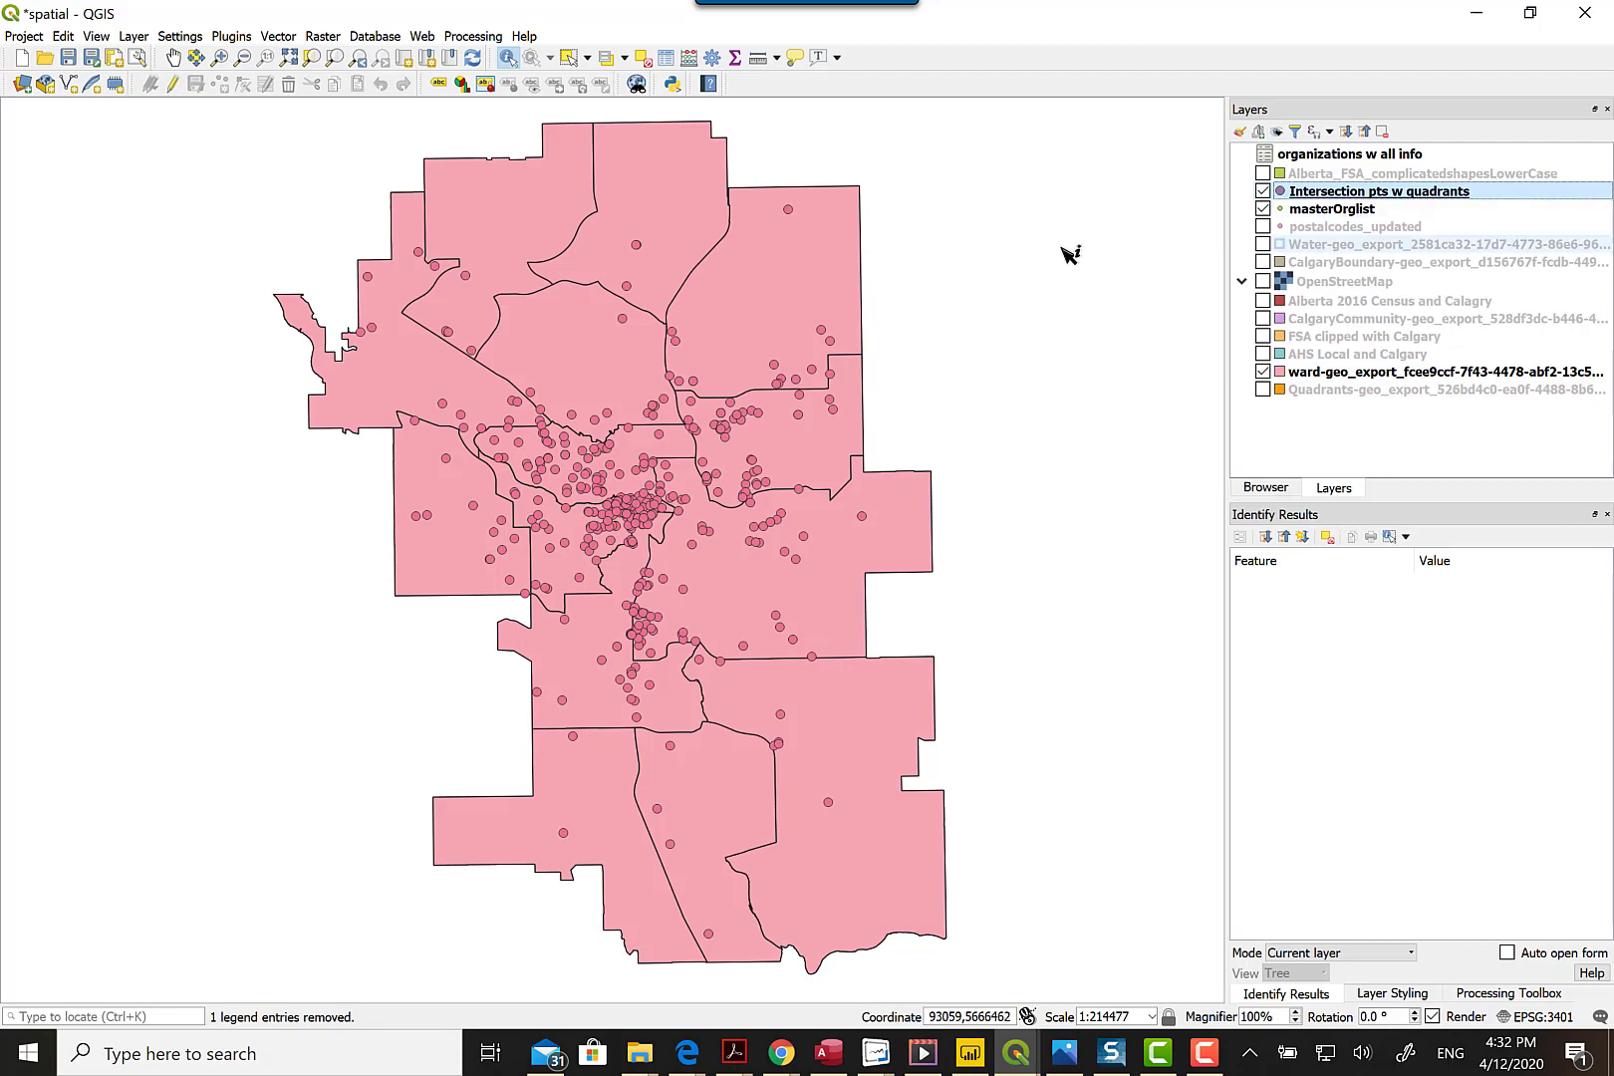
click(278, 36)
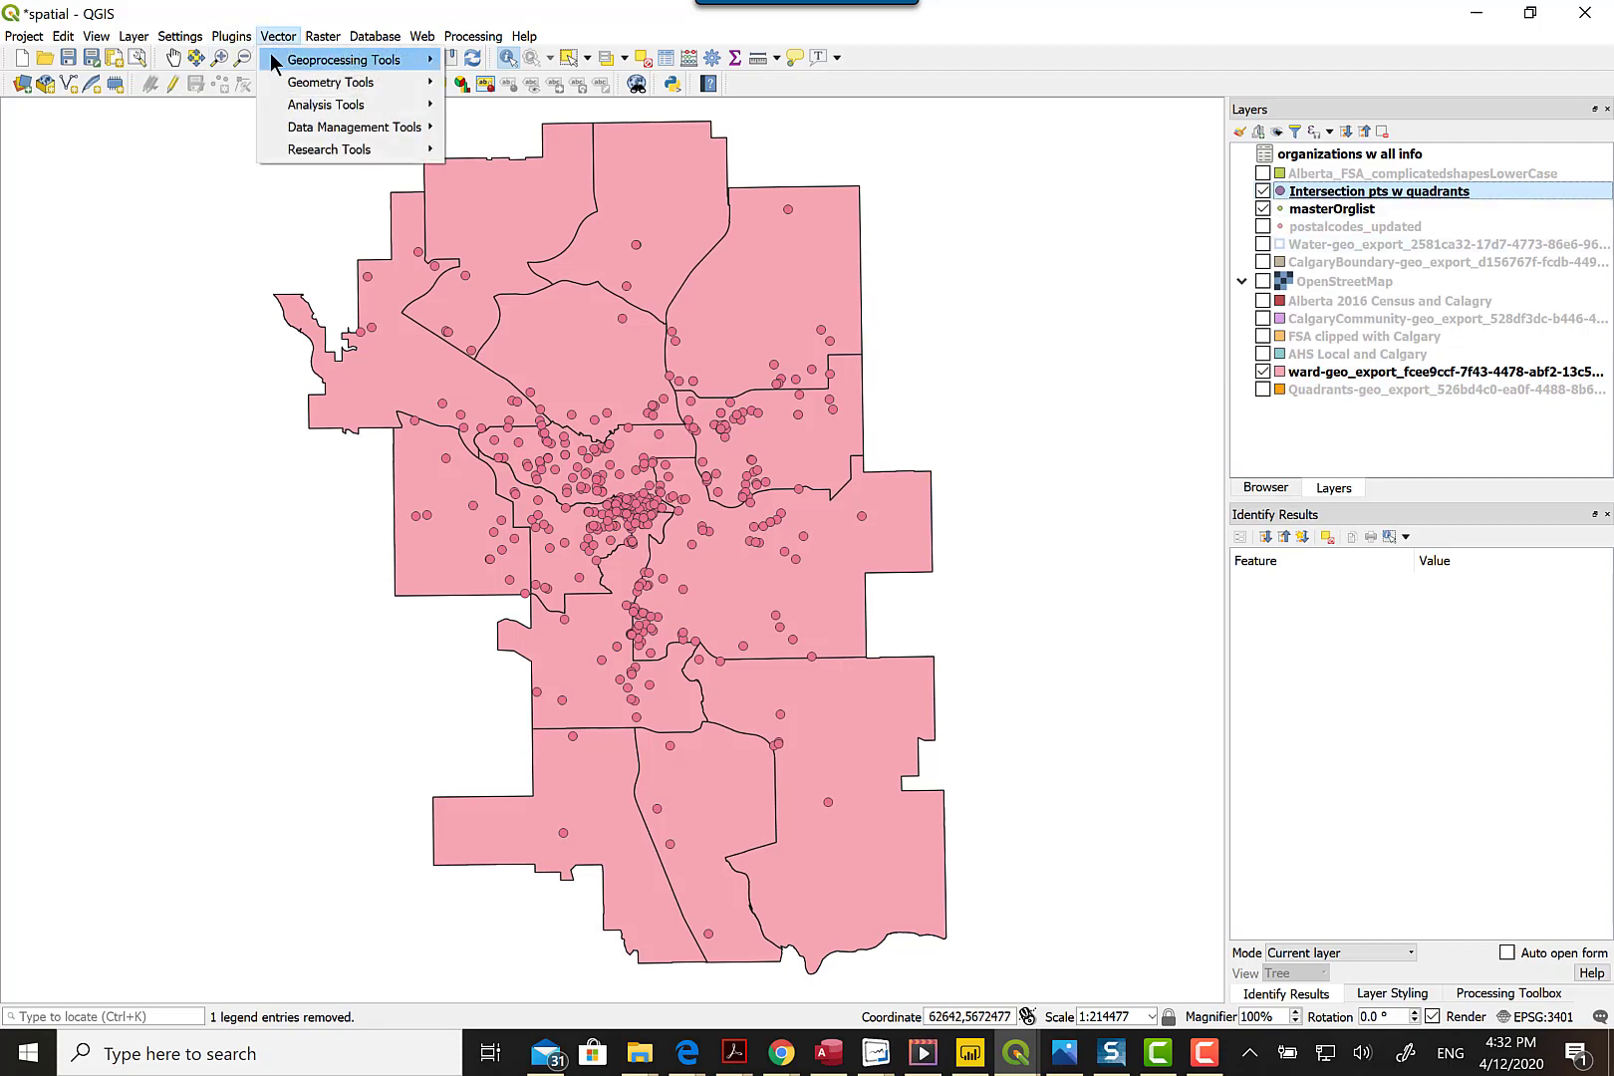
Intersect 'Intersection pts w quadrants' with the ward boundaries layer, running in the background
mouse_move(324, 62)
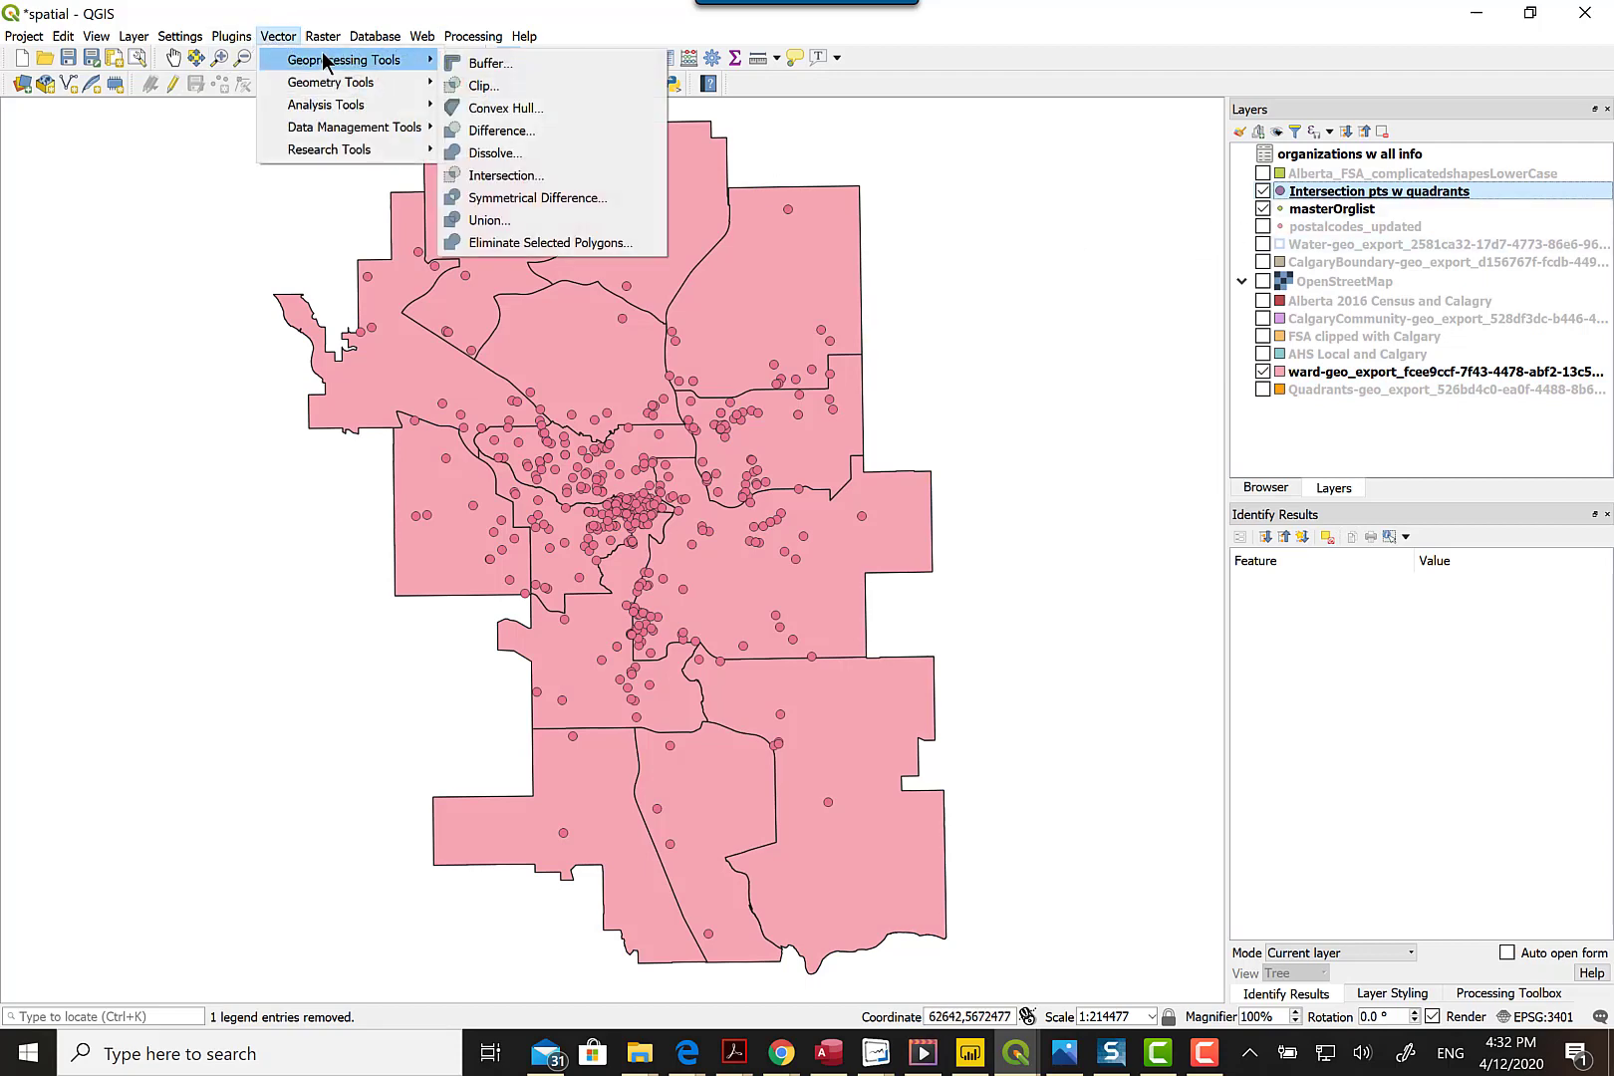
click(503, 177)
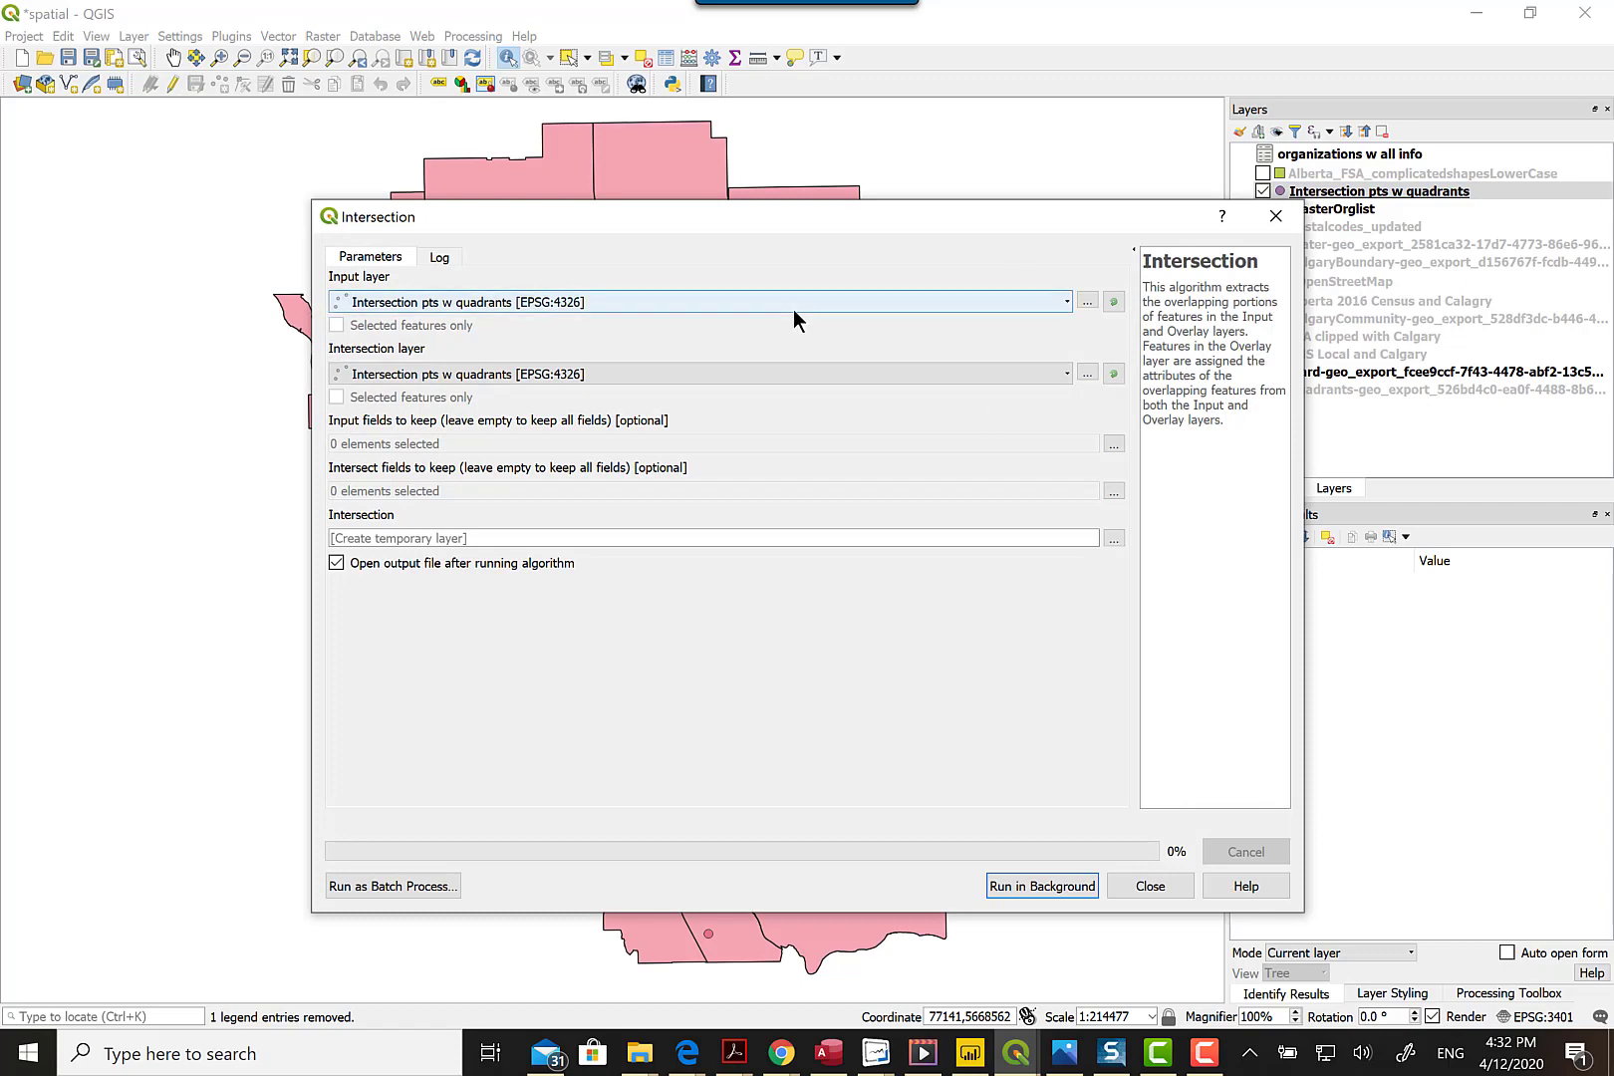
click(1069, 374)
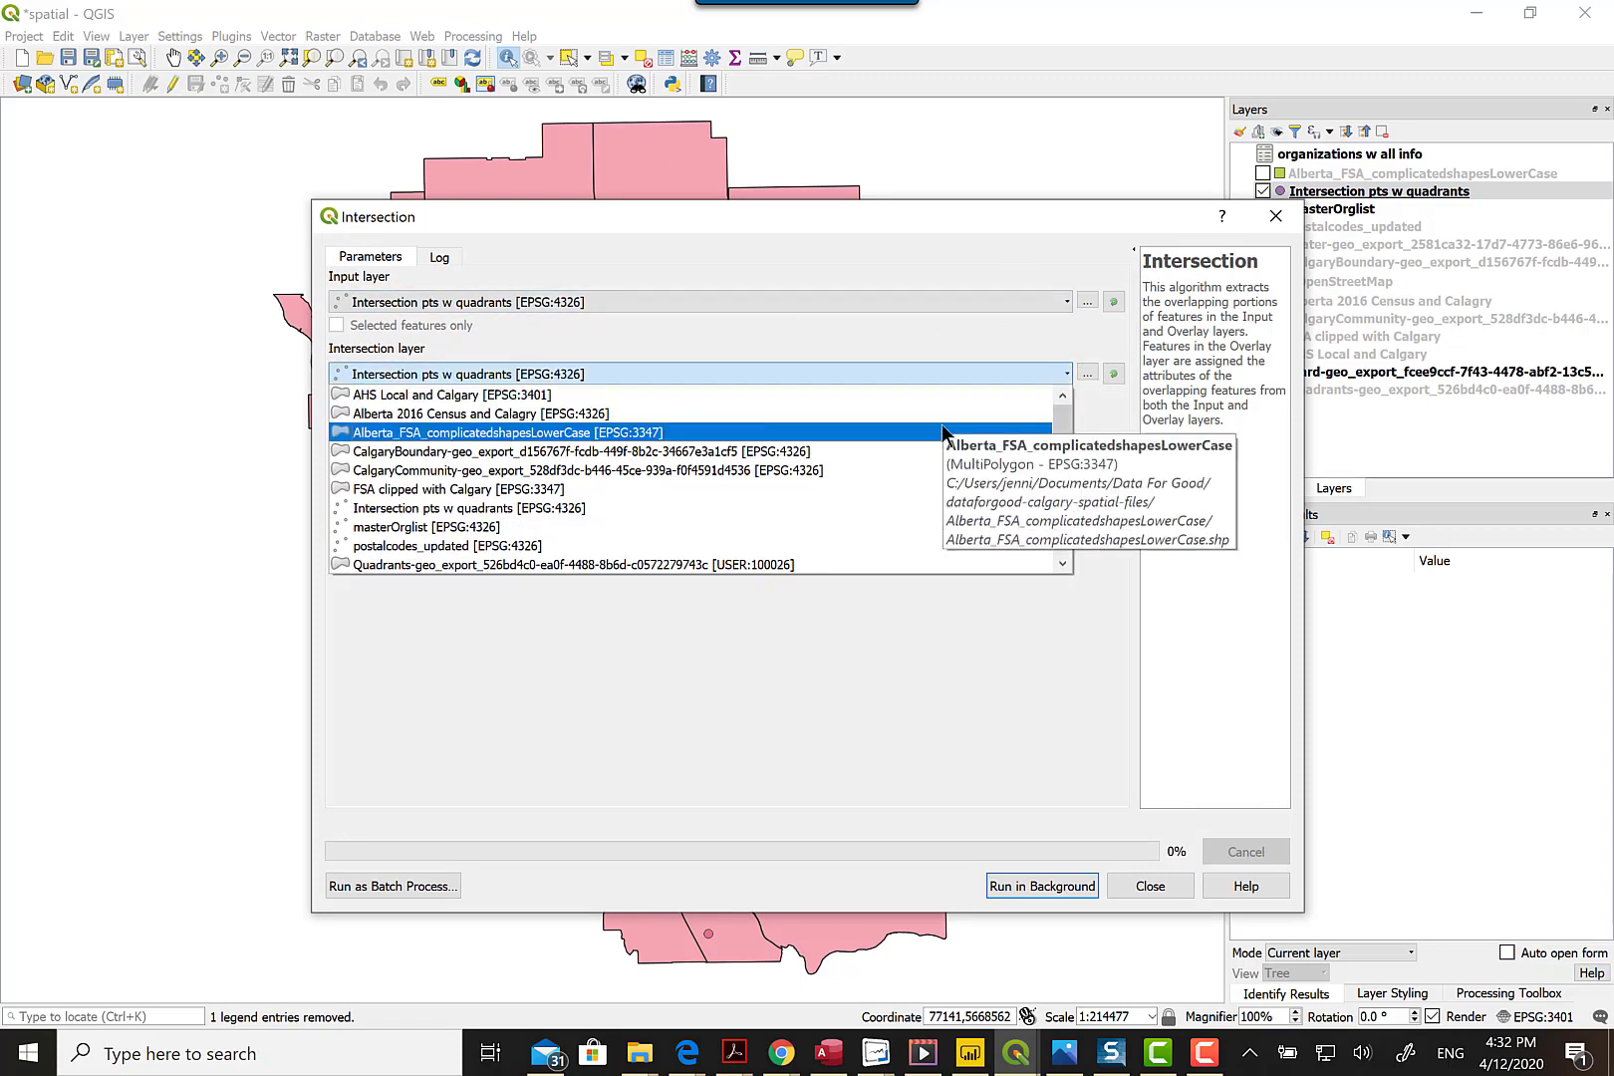
scroll(1053, 517, down, 1)
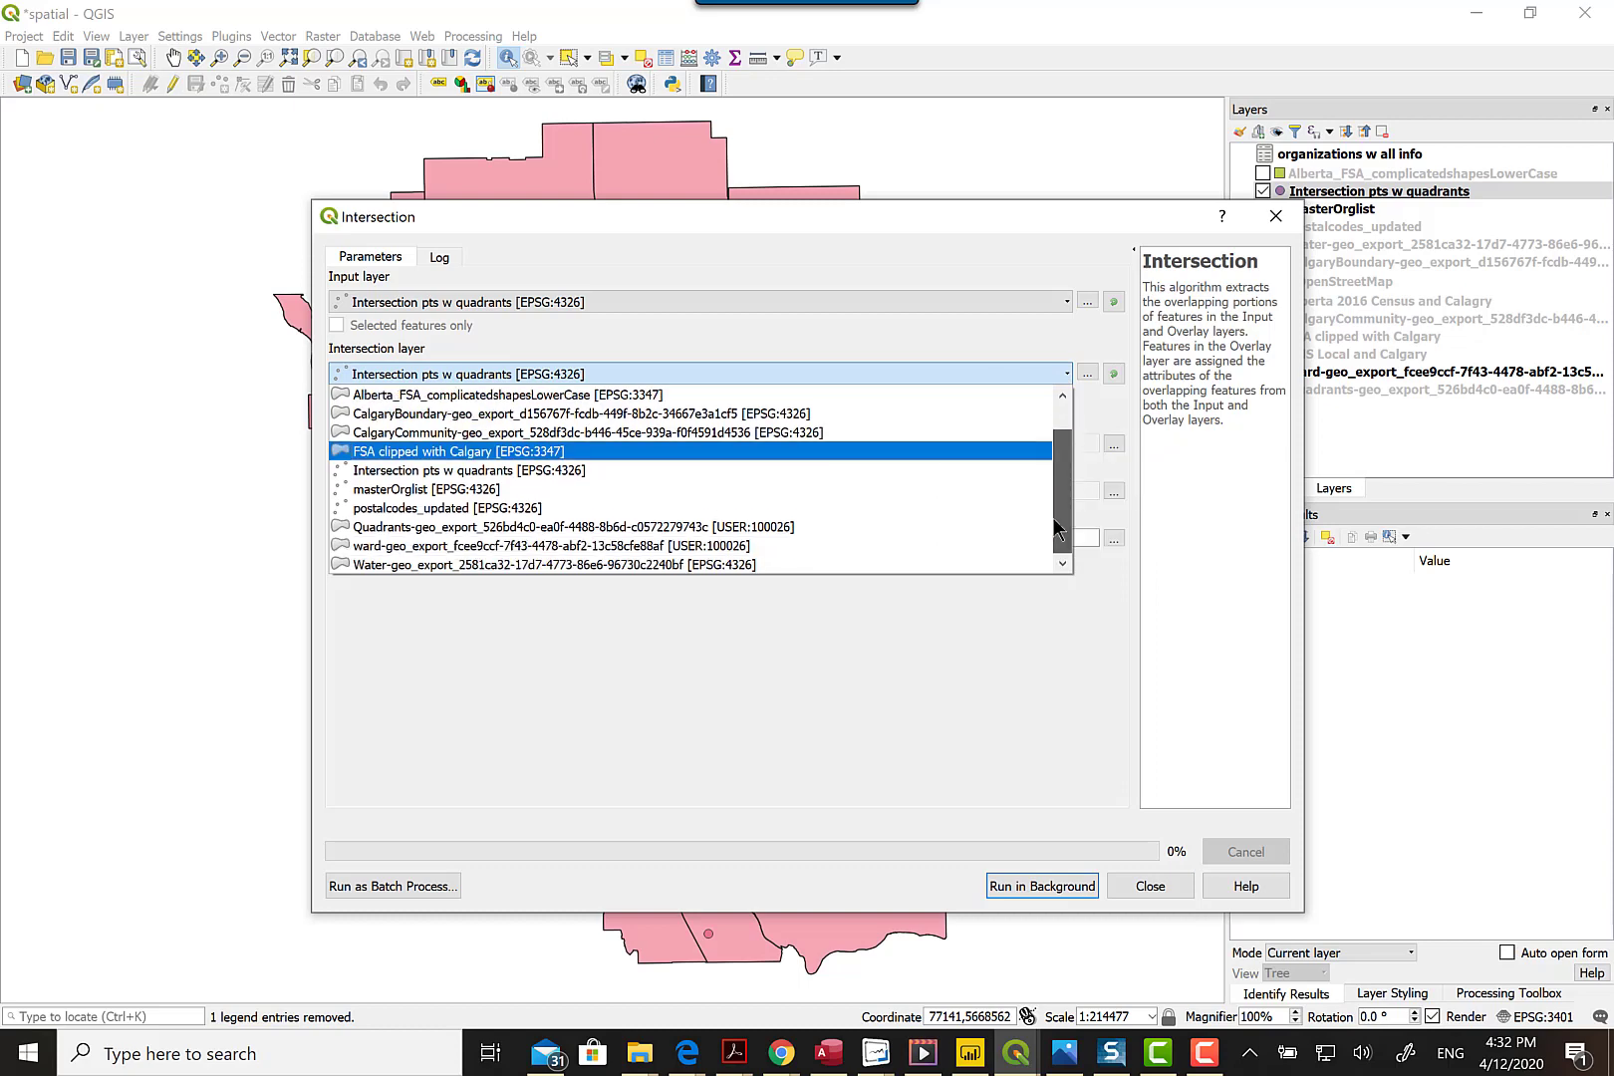
click(830, 546)
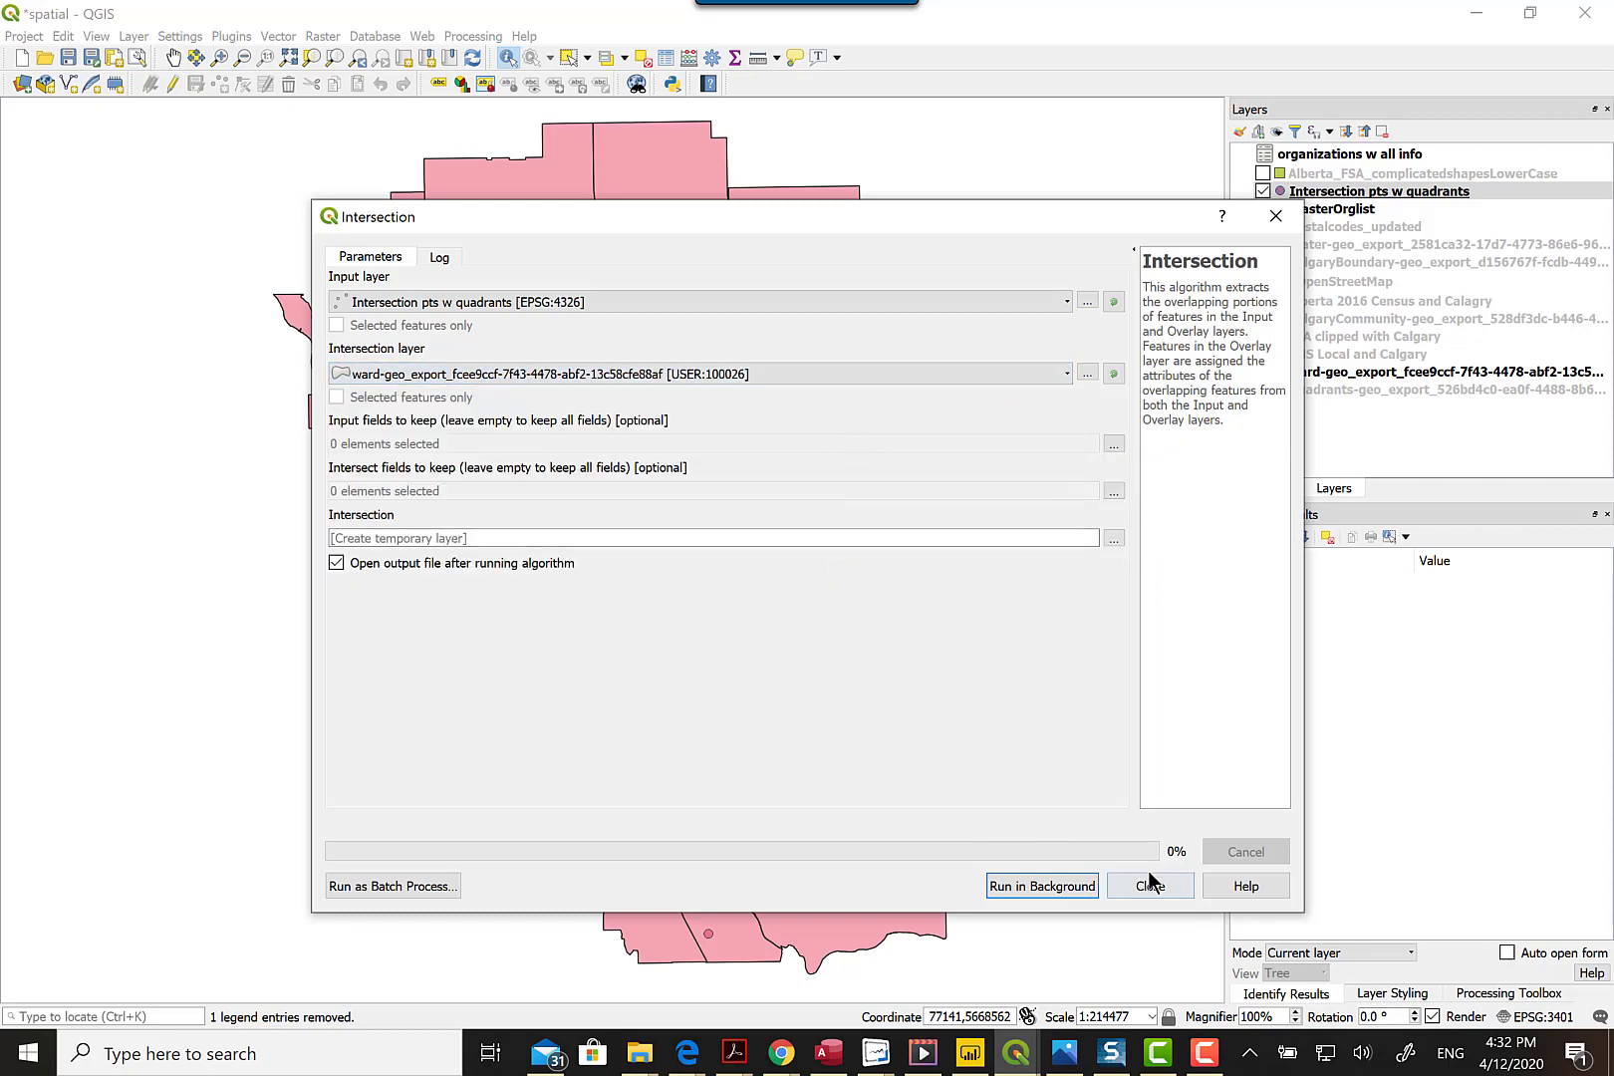
click(1078, 889)
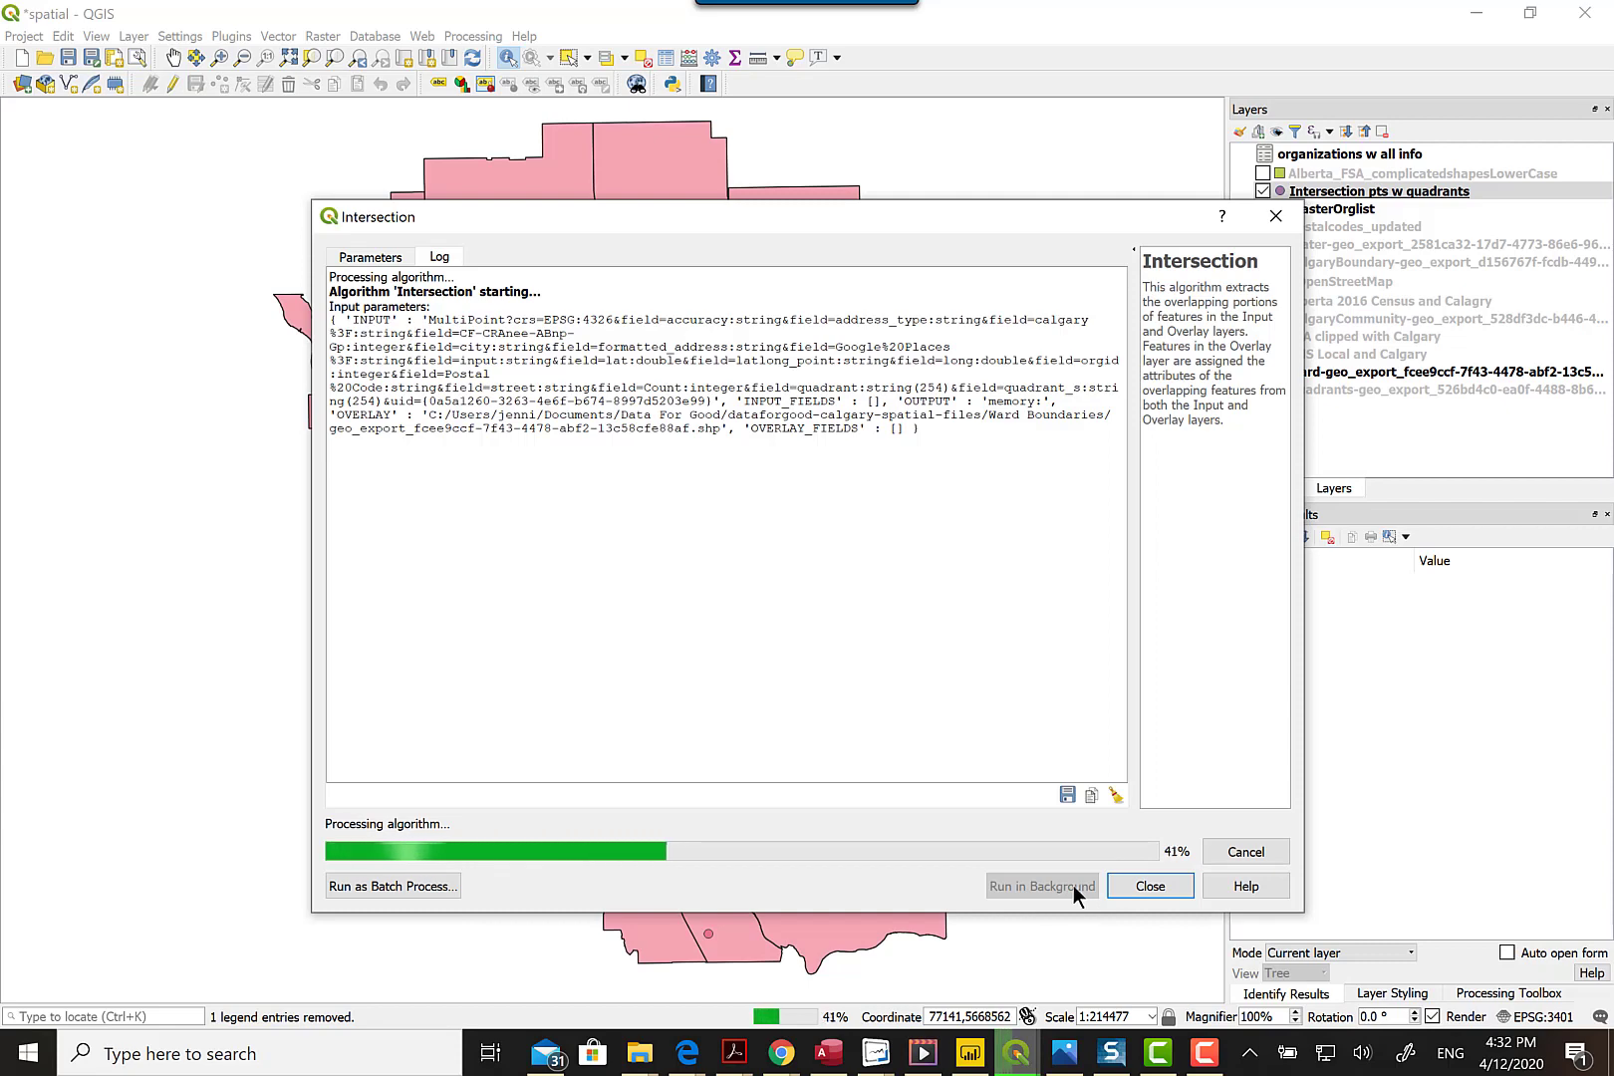
Hide 'Intersection pts w quadrants' and masterOrglist so only the new Intersection points show
click(1148, 886)
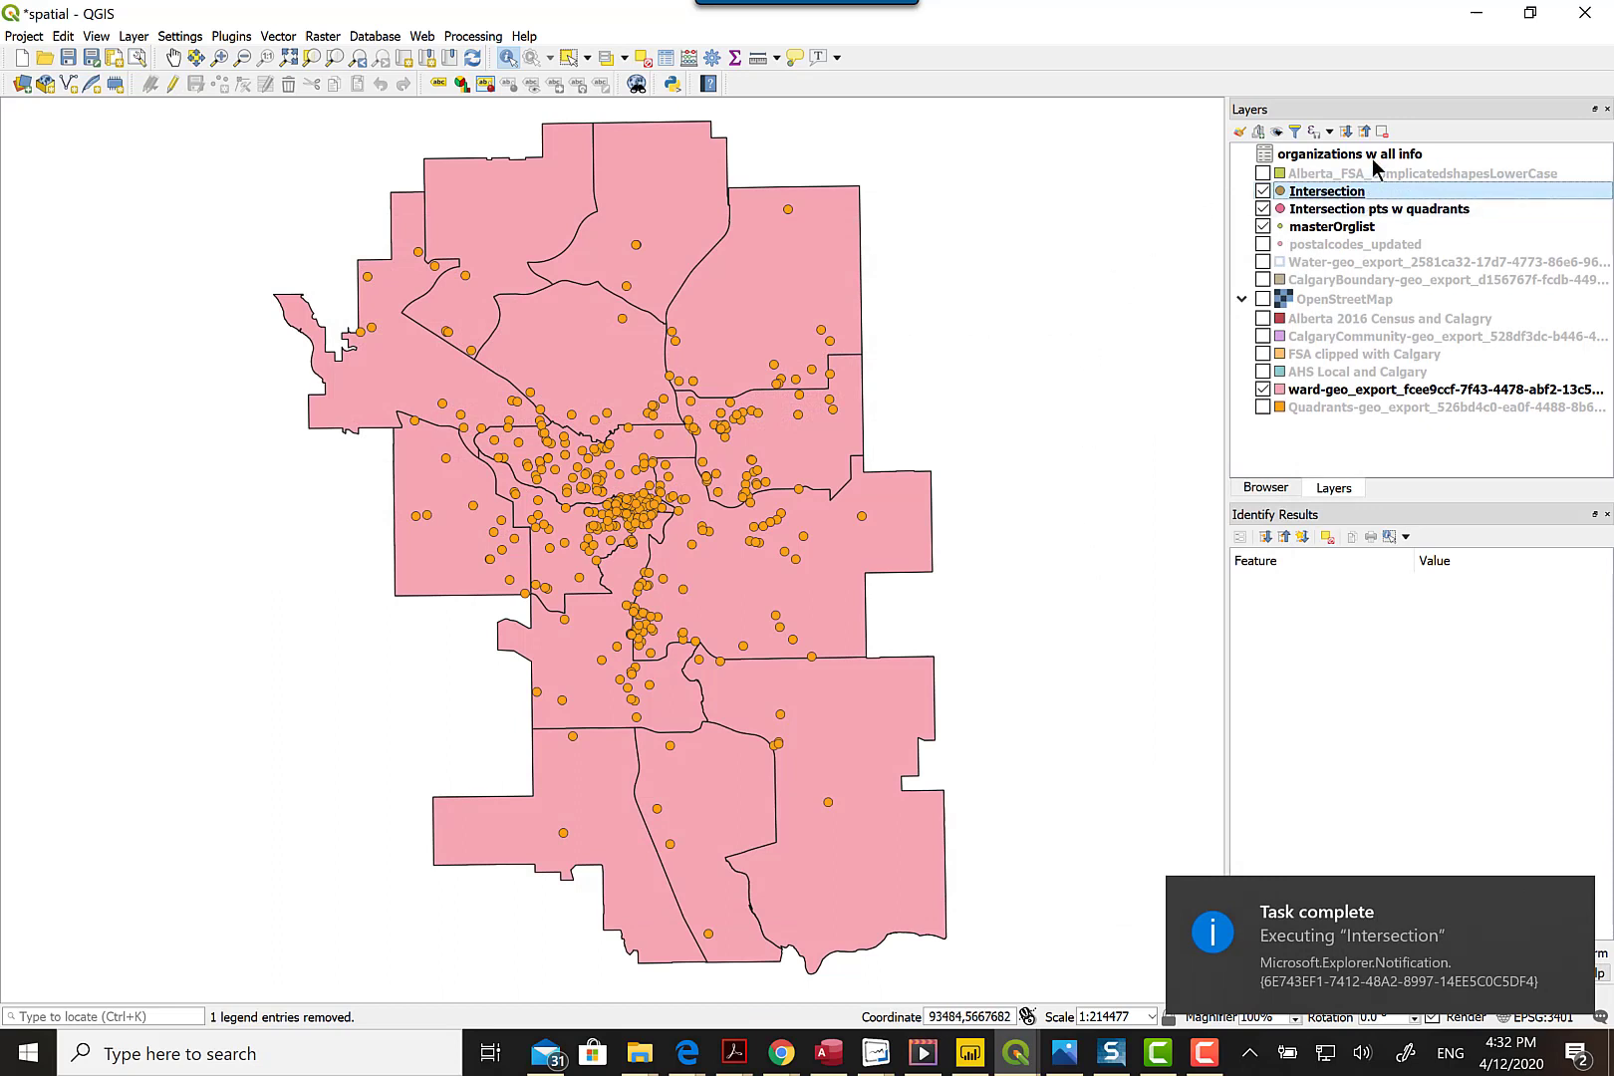
click(1262, 210)
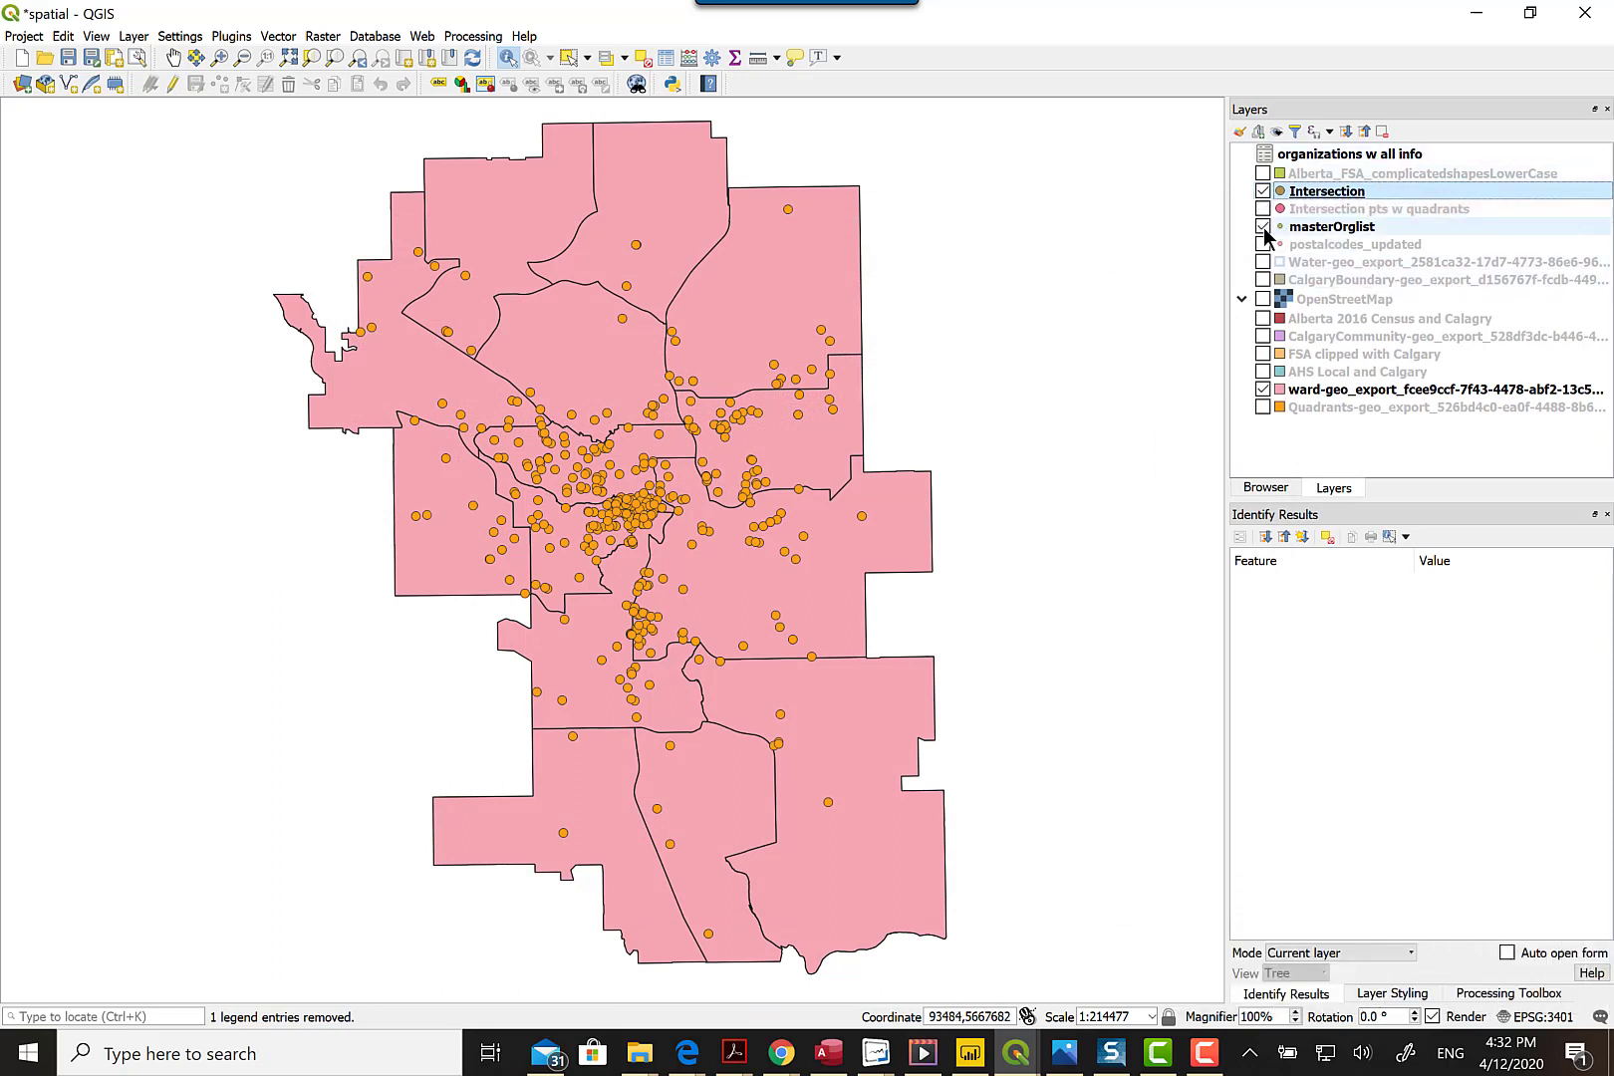
click(1264, 228)
click(1262, 191)
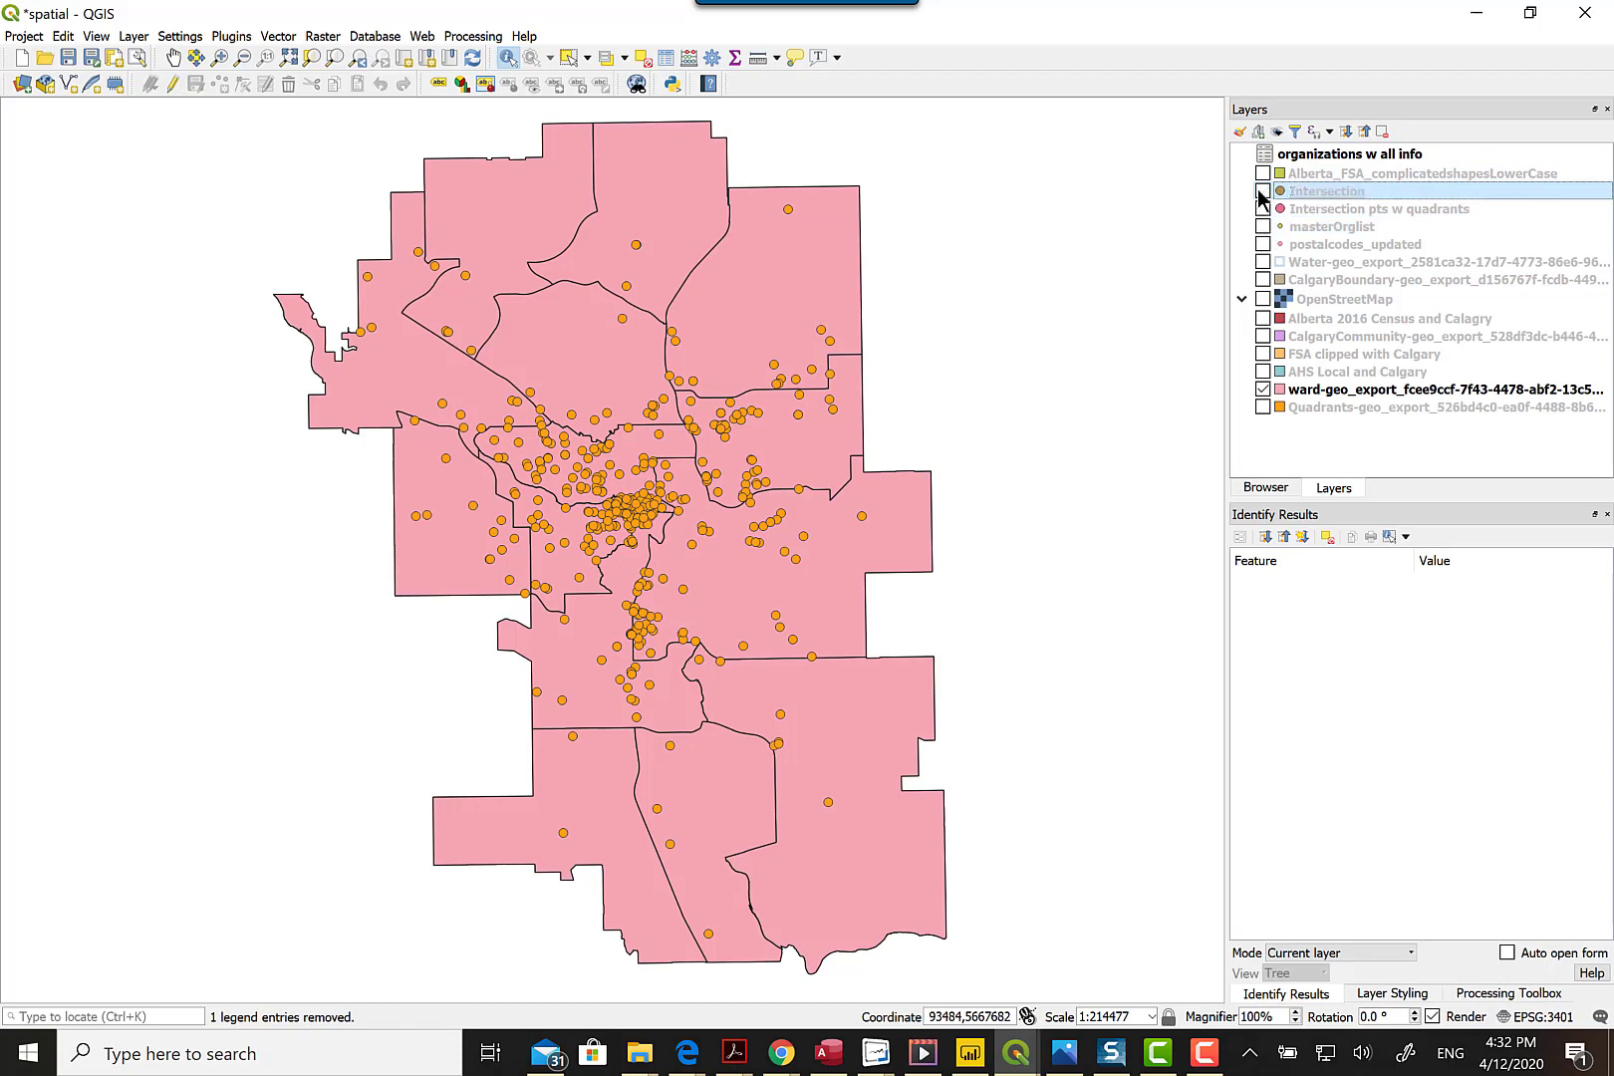
click(1262, 191)
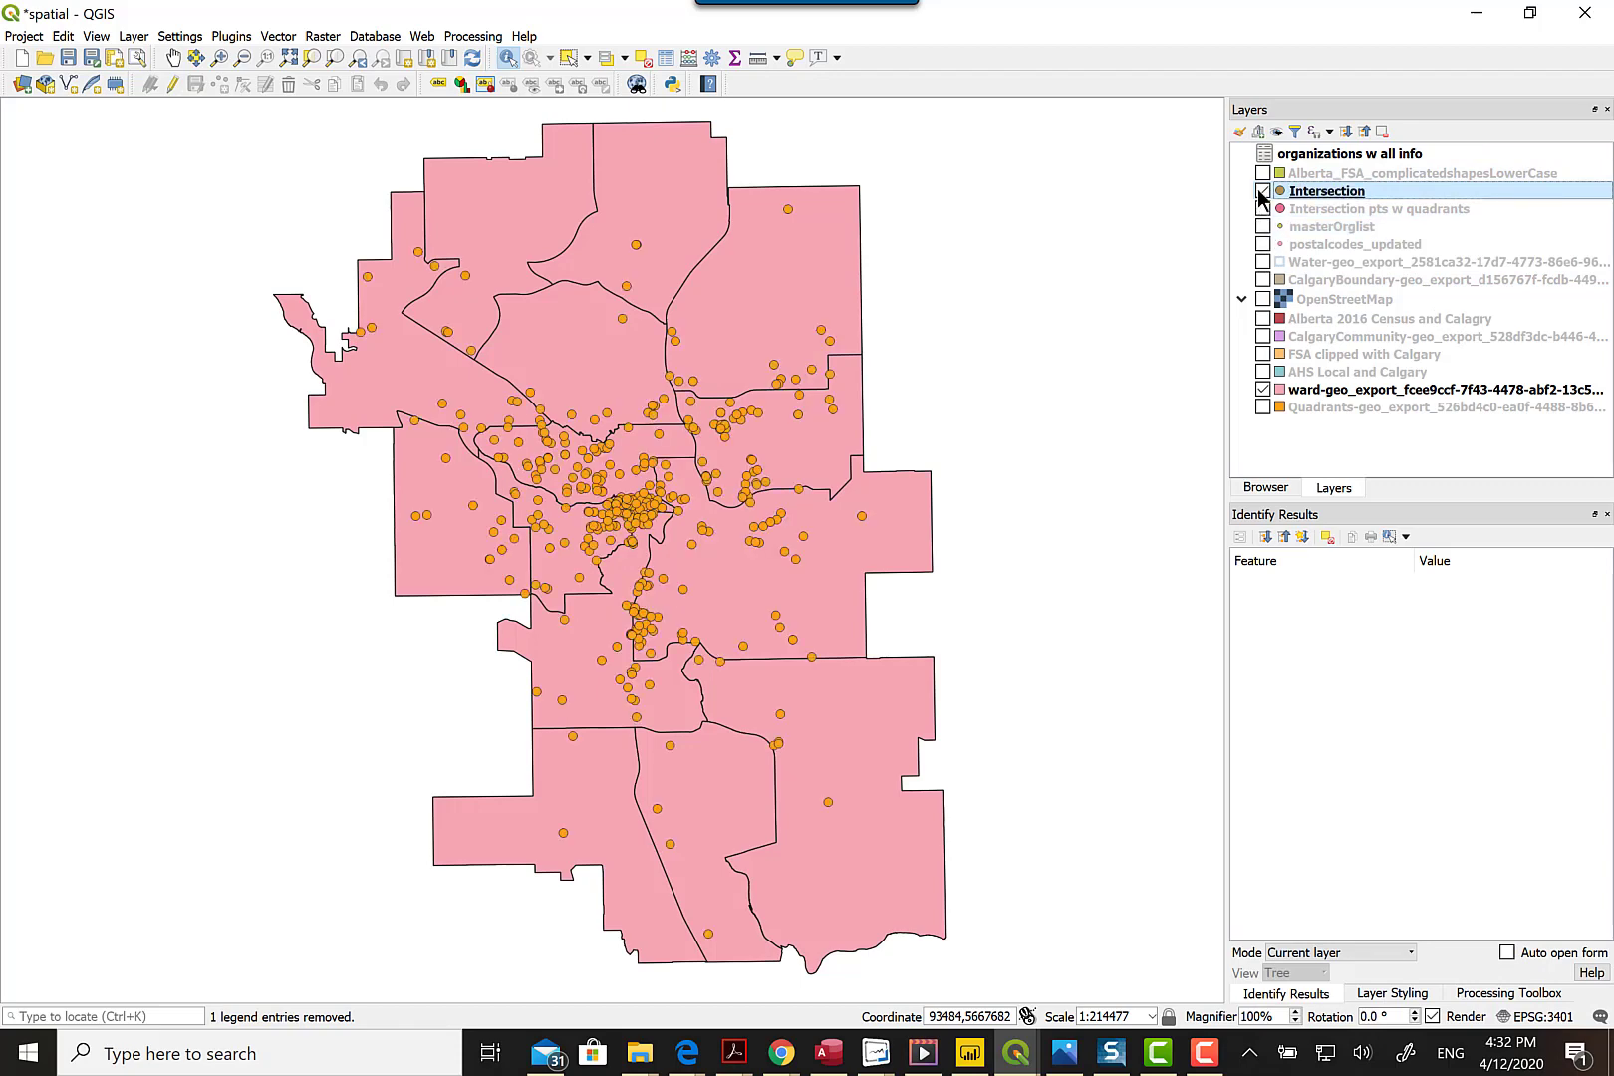
Identify orgid 407 in the new Intersection layer and scroll to its WARD 5 ward fields
click(827, 331)
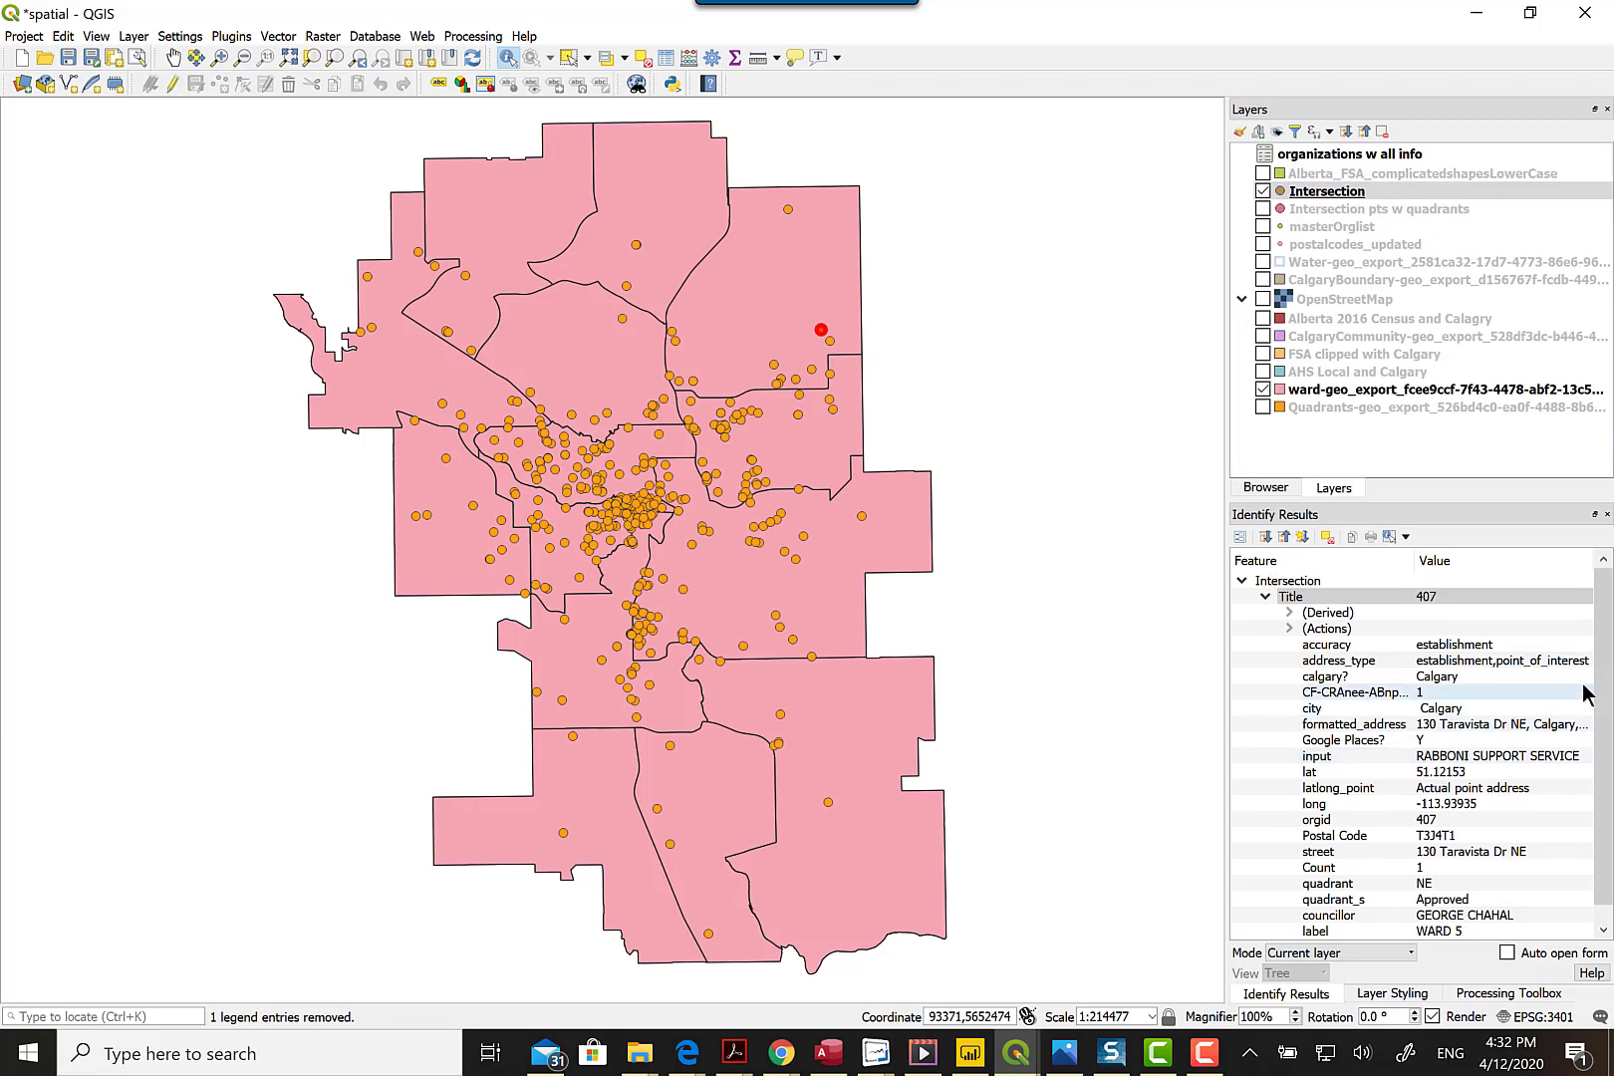
scroll(1604, 737, down, 1)
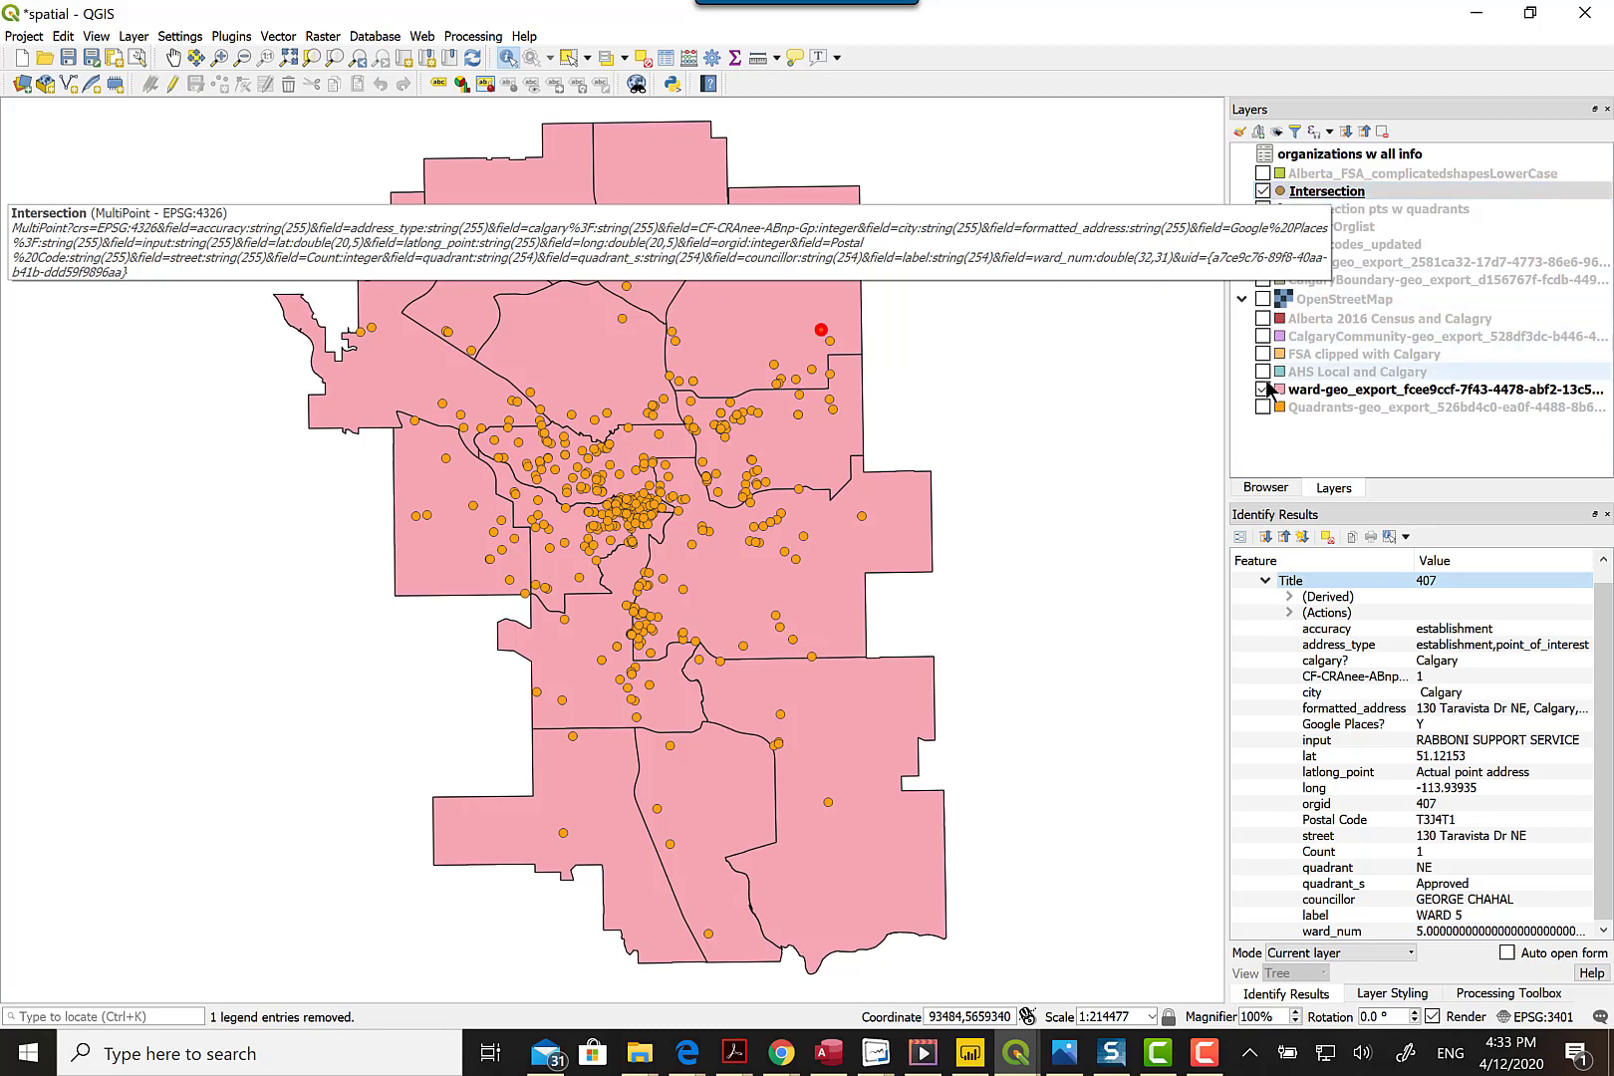
Check AHS Local and Calgary, FSA clipped with Calgary, Calgary community and Alberta 2016 Census layers
click(1264, 373)
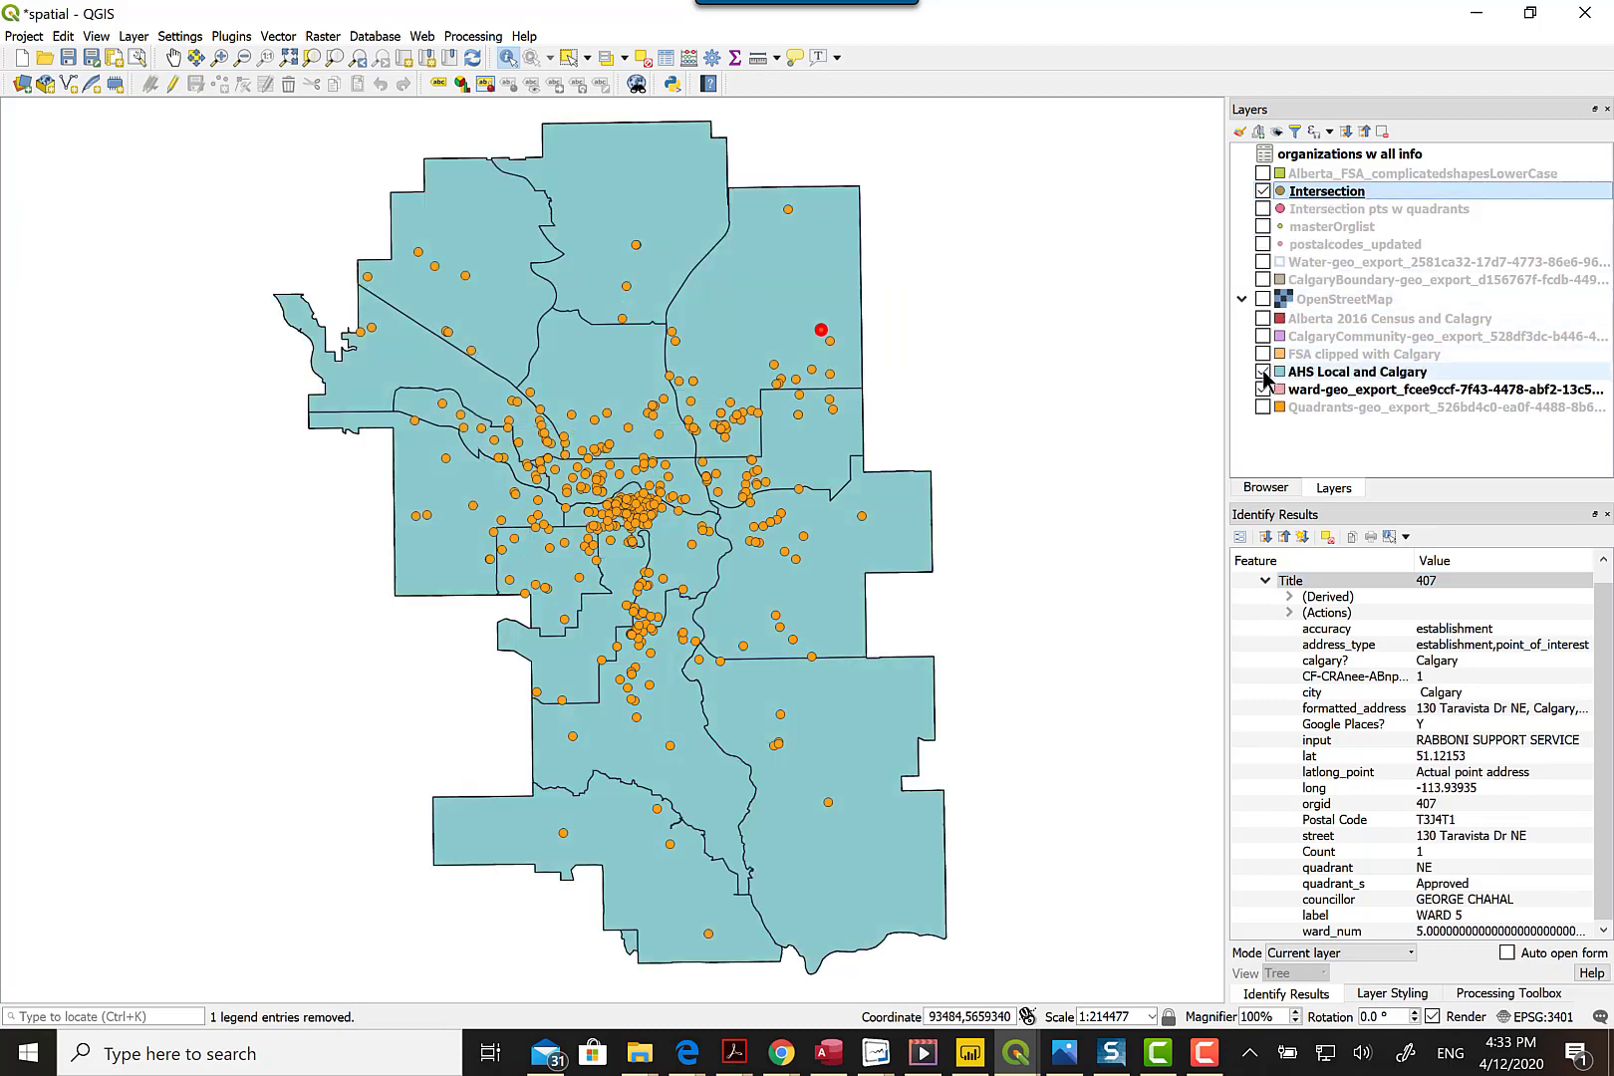
click(1263, 355)
click(1263, 337)
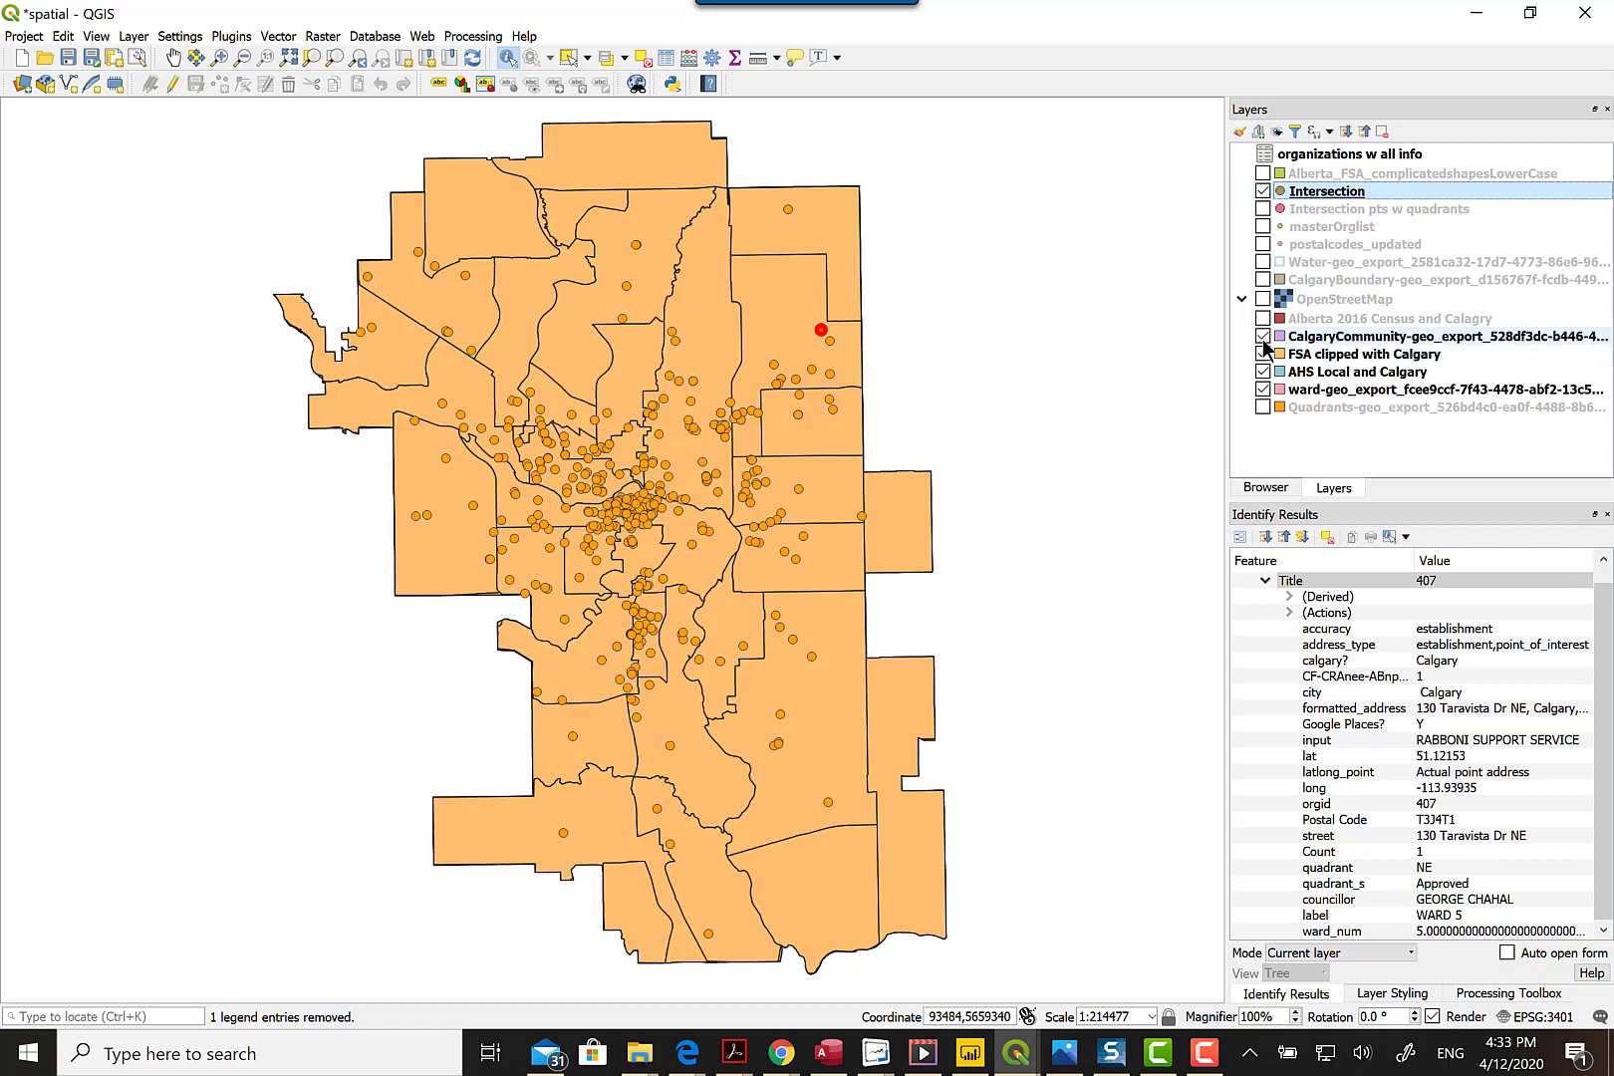
click(1263, 319)
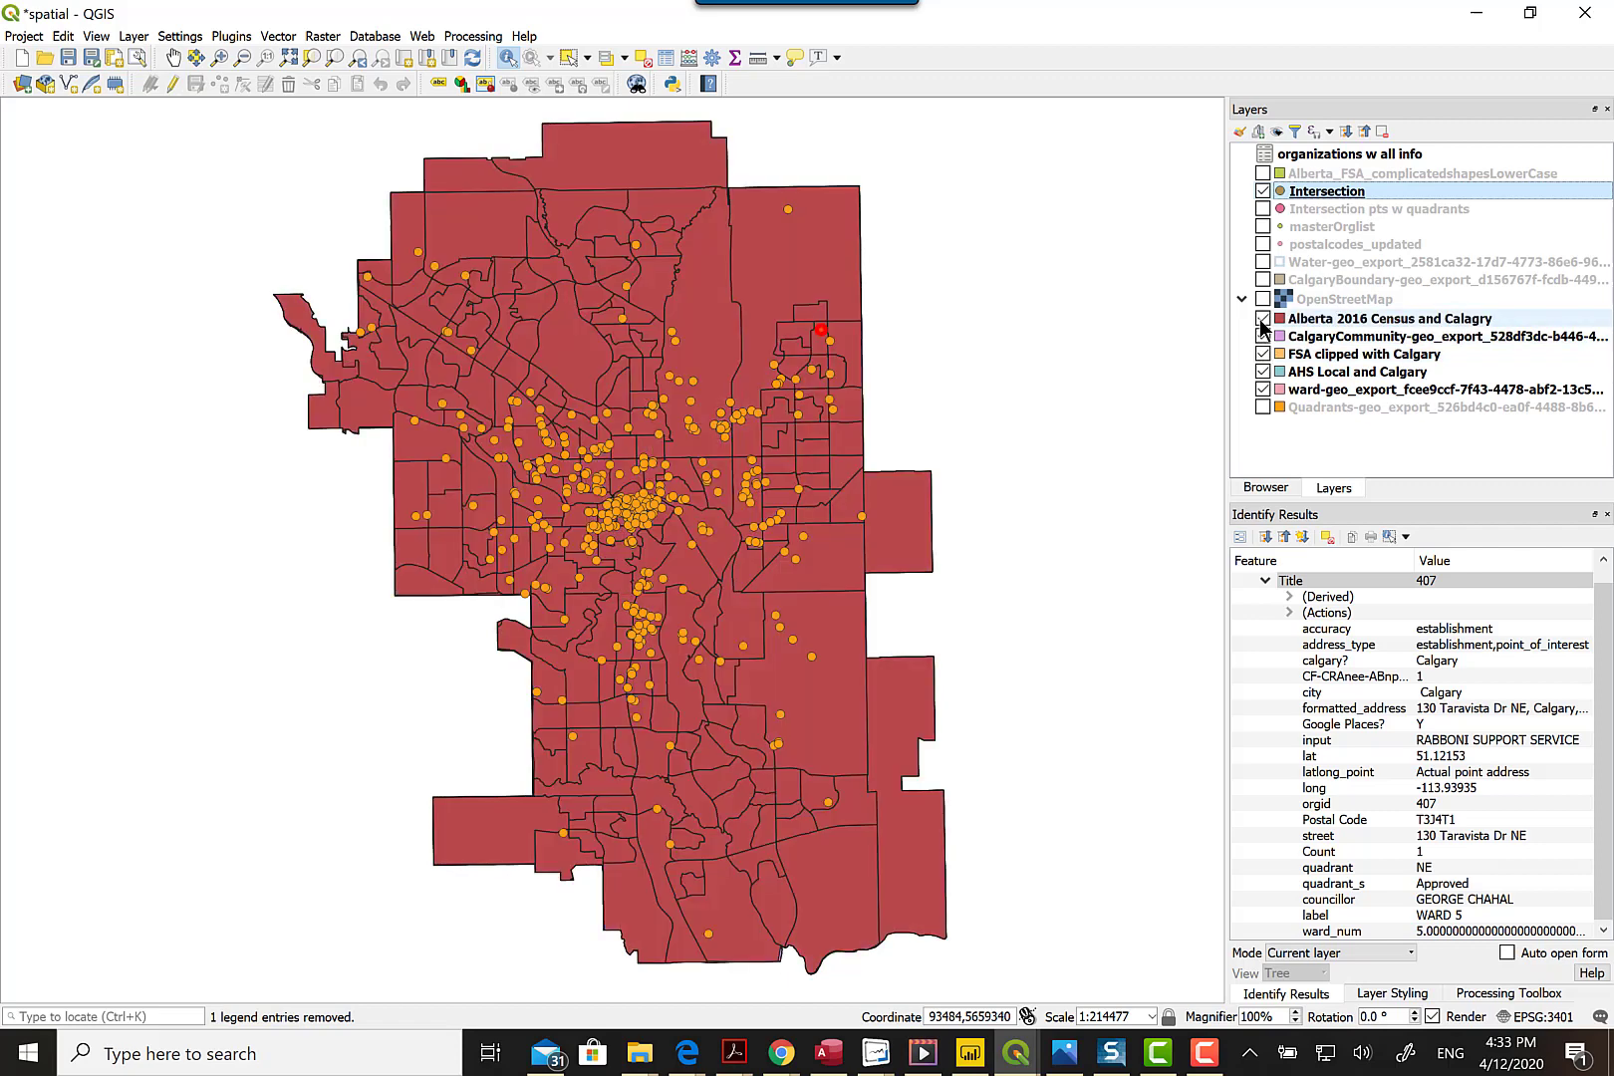